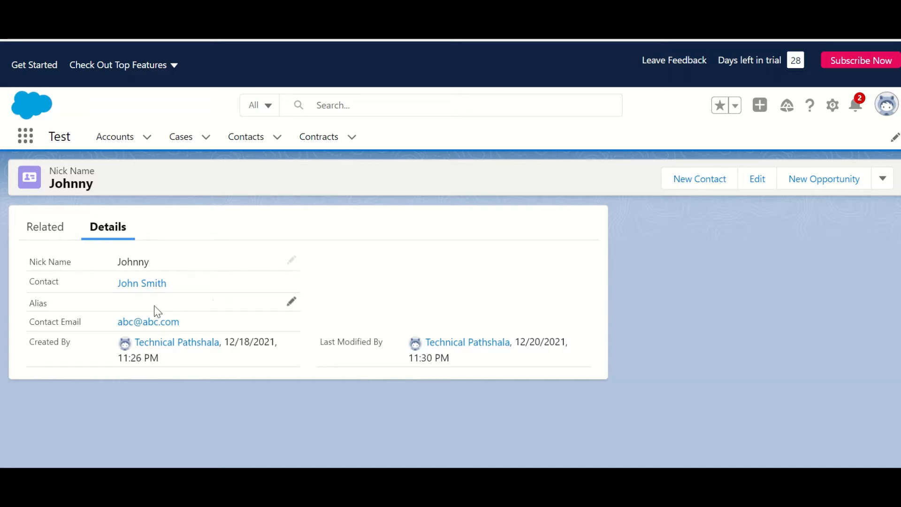
# Step: Set the record's Alias to the same text as its Nick Name in all lowercase and save the record
pyautogui.click(292, 301)
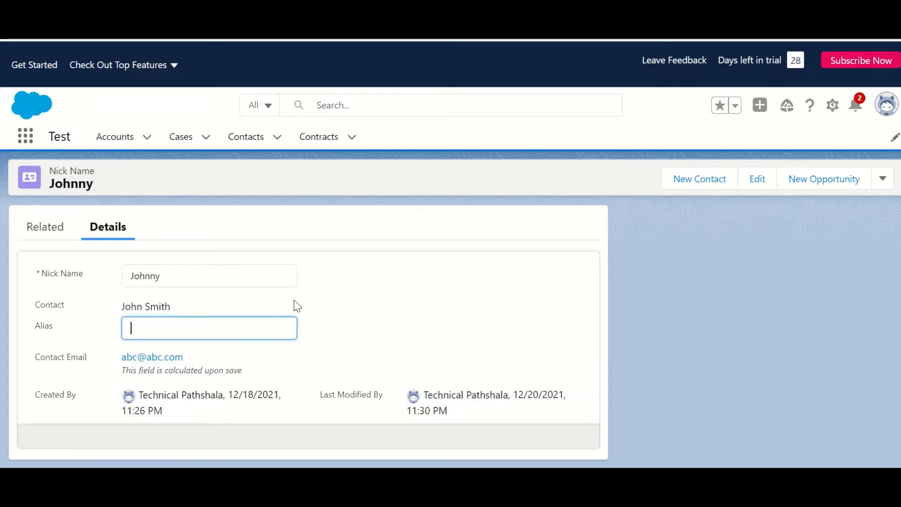
pyautogui.write('johnny')
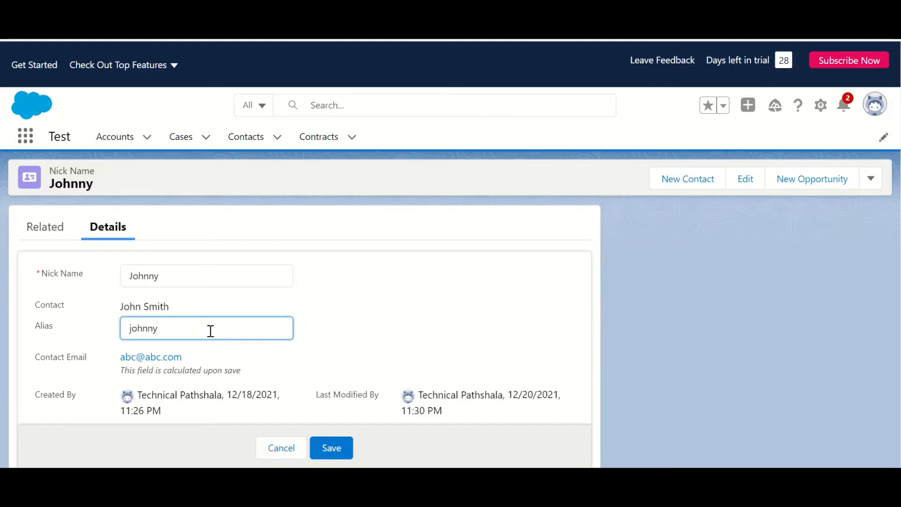
pyautogui.click(335, 458)
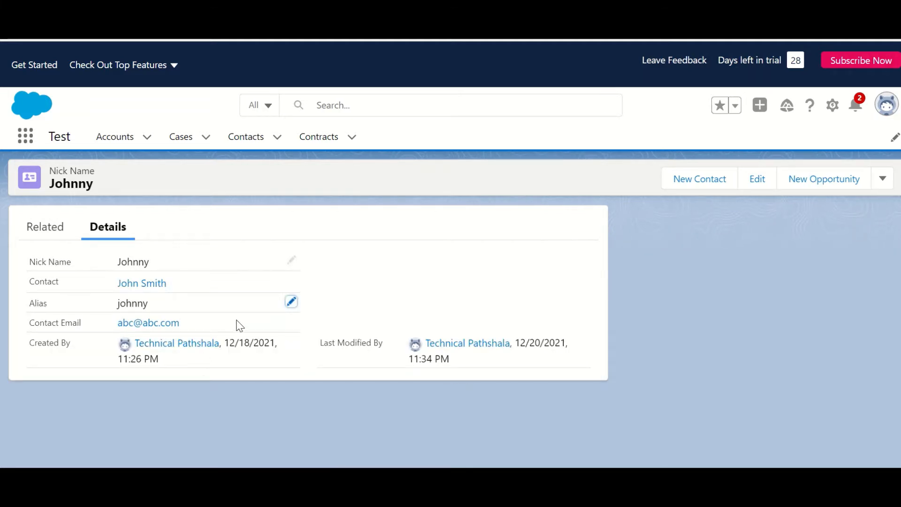
# Step: Capitalize the first letter of the Alias so it matches the Nick Name exactly, and save the record
pyautogui.click(291, 302)
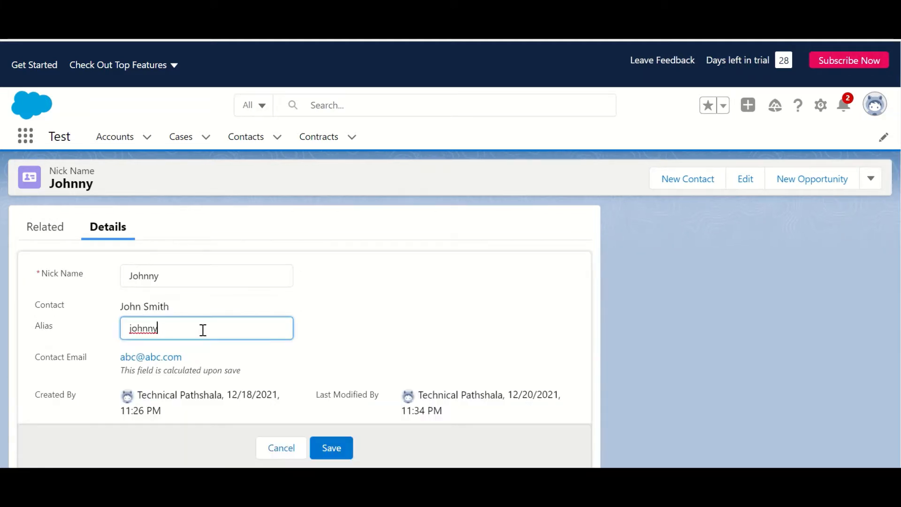
pyautogui.click(134, 331)
pyautogui.press('BackSpace')
pyautogui.write('J')
pyautogui.click(331, 448)
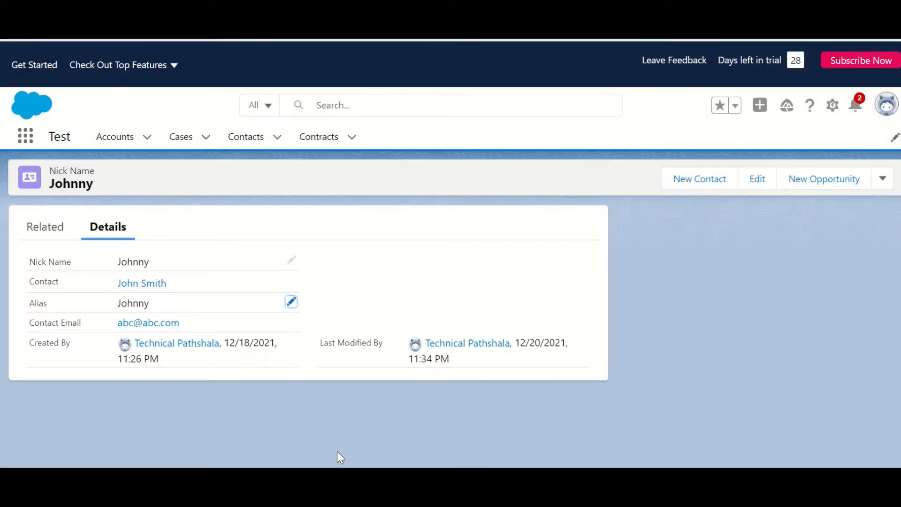
# Step: Clear the Alias field and save the record
pyautogui.click(289, 304)
pyautogui.press('BackSpace')
pyautogui.press('BackSpace')
pyautogui.press('BackSpace')
pyautogui.press('BackSpace')
pyautogui.press('BackSpace')
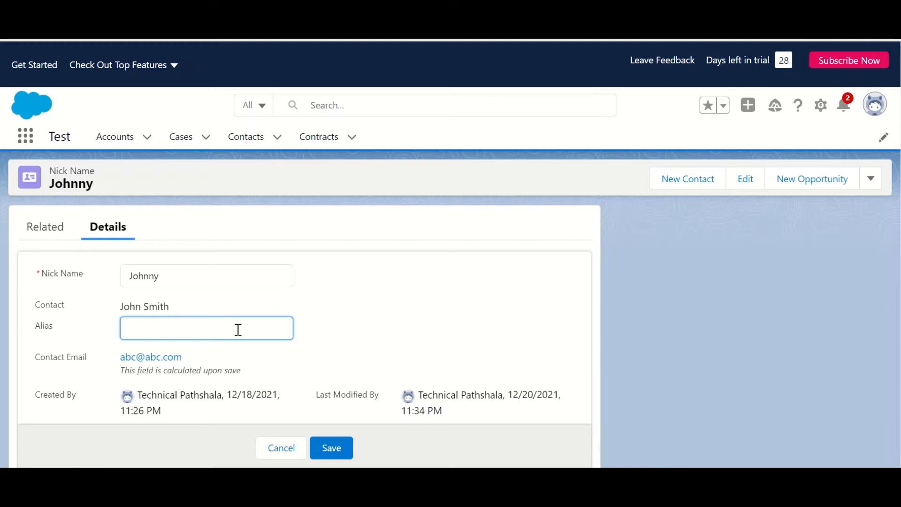
pyautogui.click(368, 301)
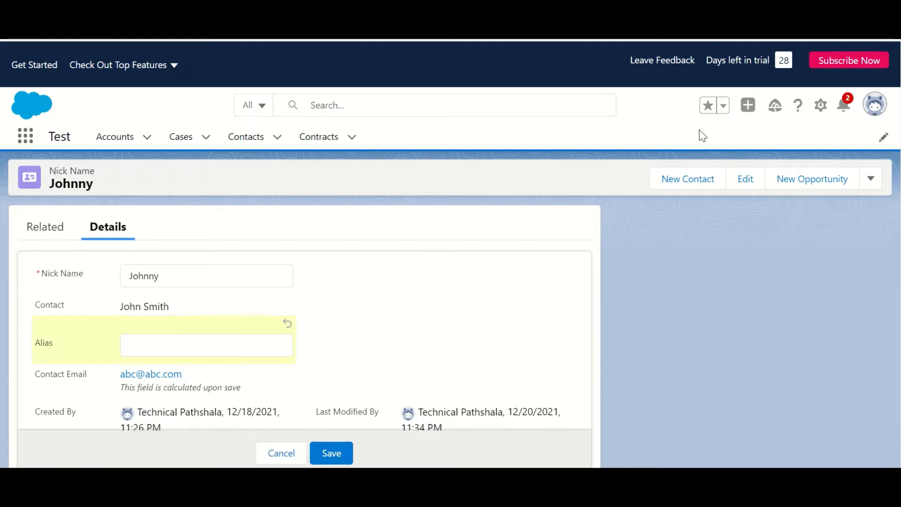
pyautogui.click(331, 453)
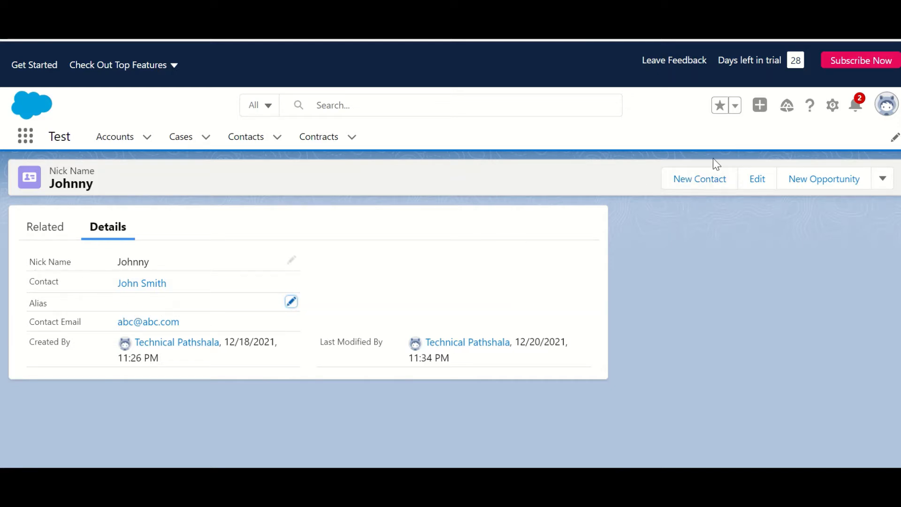
# Step: Go to the Object Manager in Setup, search for "Nick", and open the Nick Name custom object
pyautogui.click(831, 106)
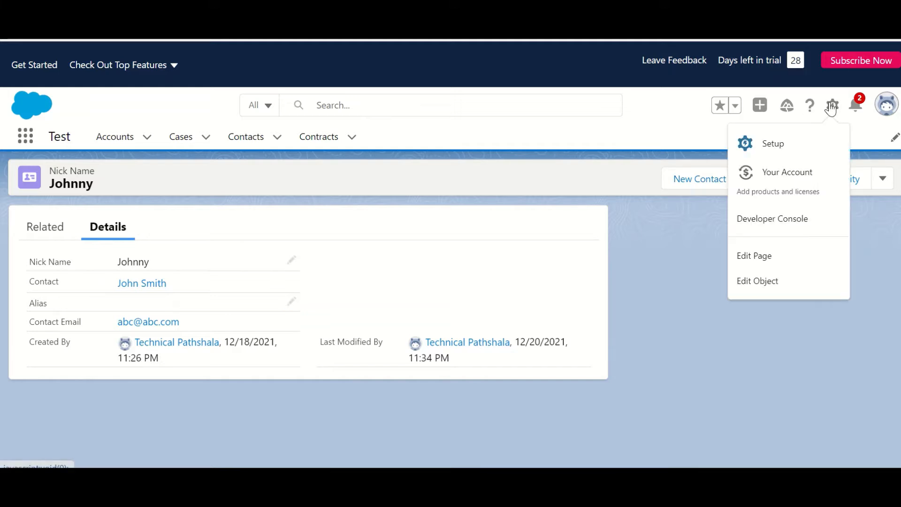
pyautogui.click(779, 145)
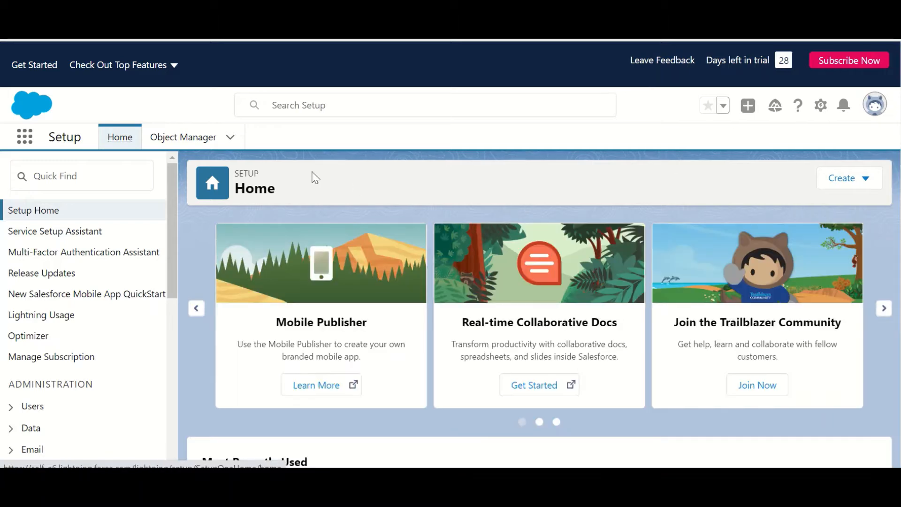
pyautogui.click(190, 142)
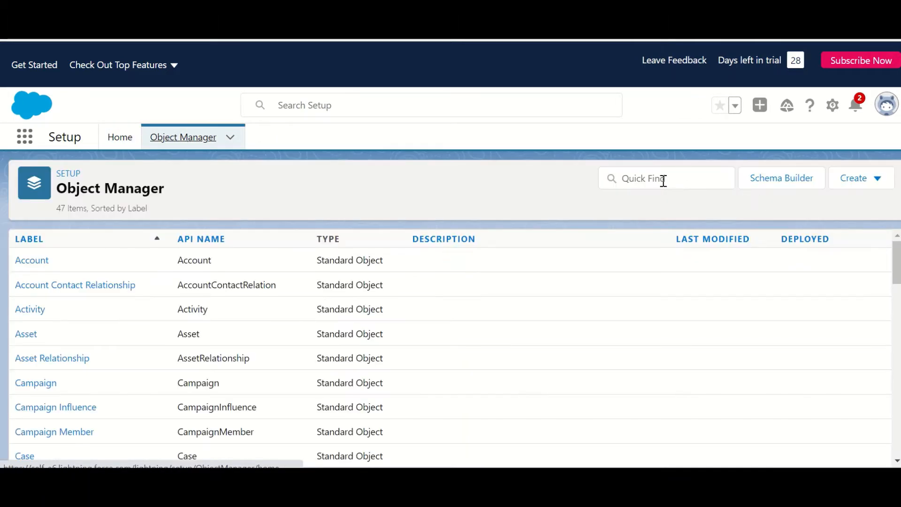
pyautogui.click(663, 180)
pyautogui.write('Nick')
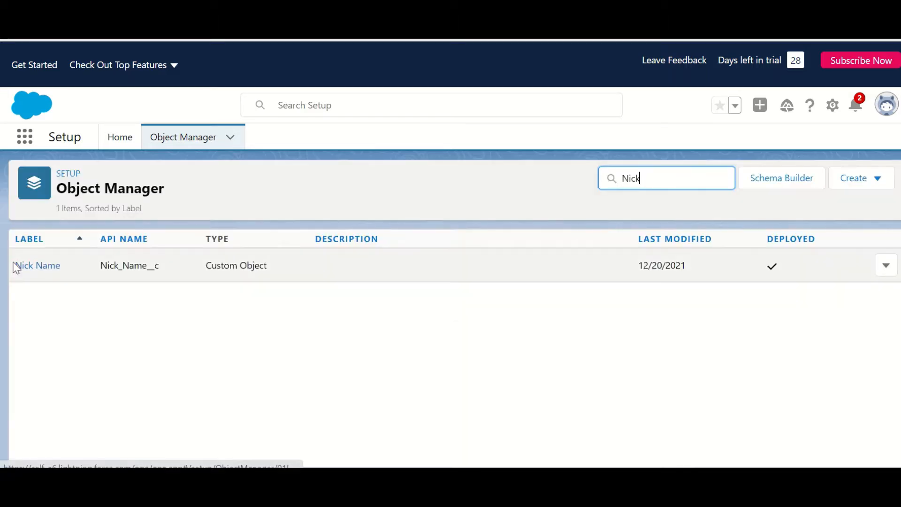
pyautogui.click(38, 268)
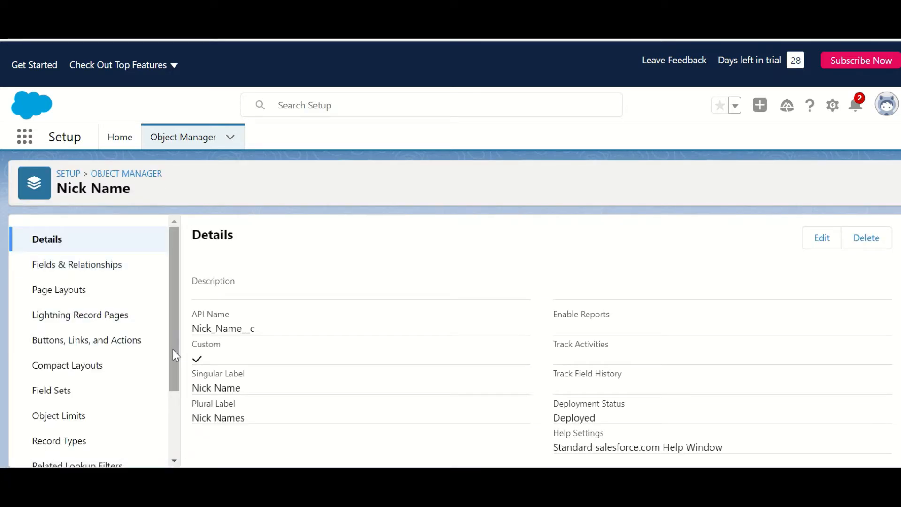
# Step: Start a new validation rule for the Nick Name object and name it Alias_Validation
pyautogui.moveTo(173, 350); pyautogui.dragTo(185, 432)
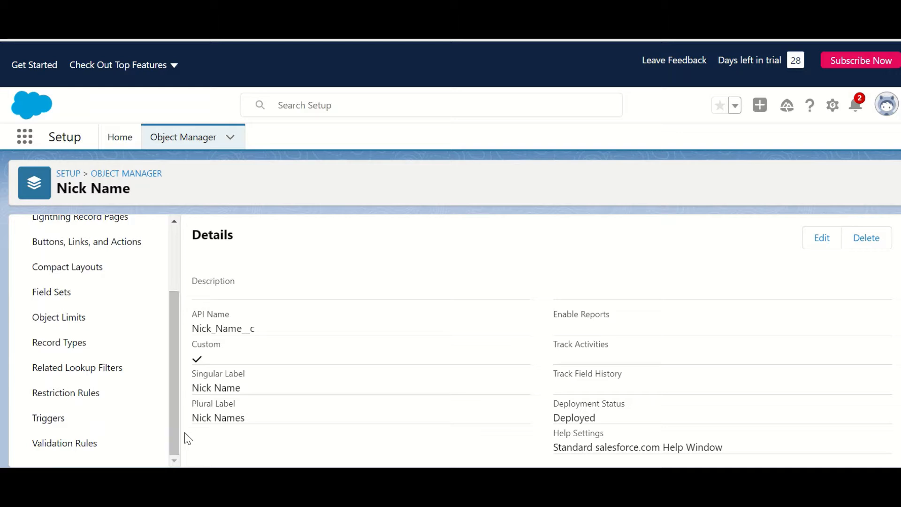
pyautogui.click(87, 451)
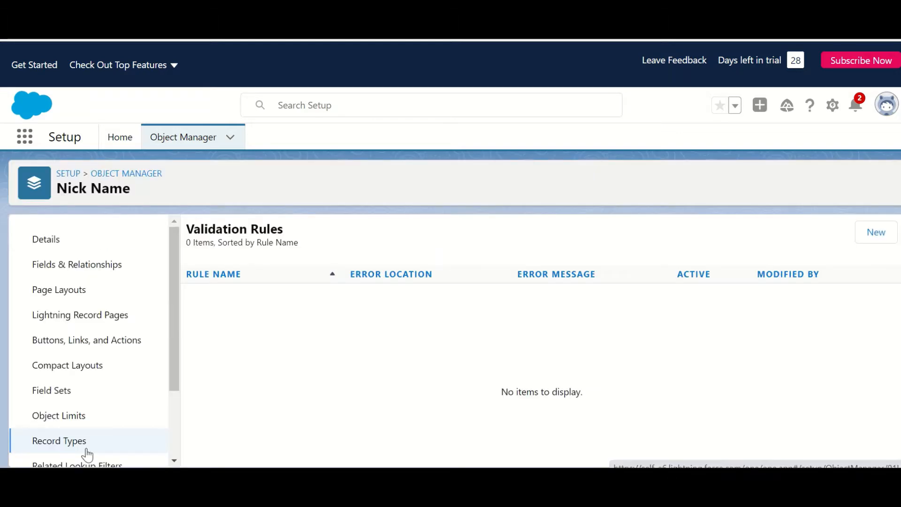
pyautogui.click(863, 236)
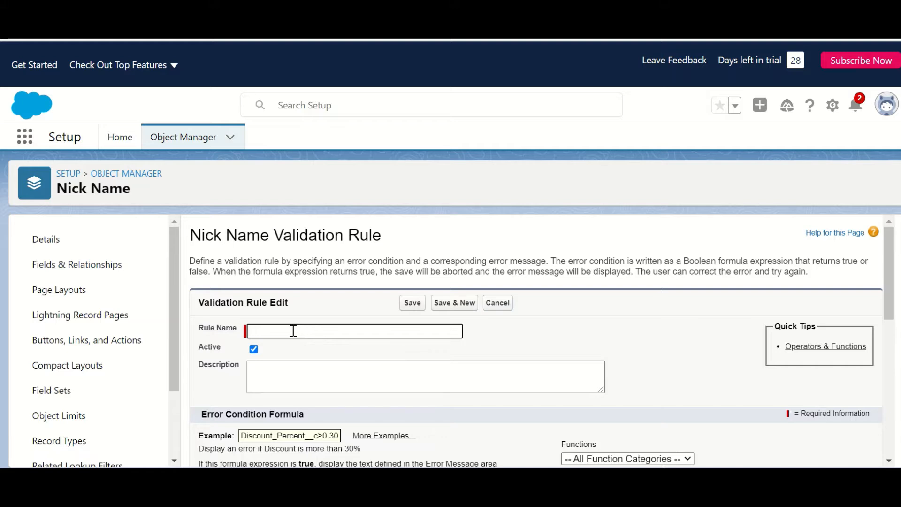
pyautogui.write('Alias Validation')
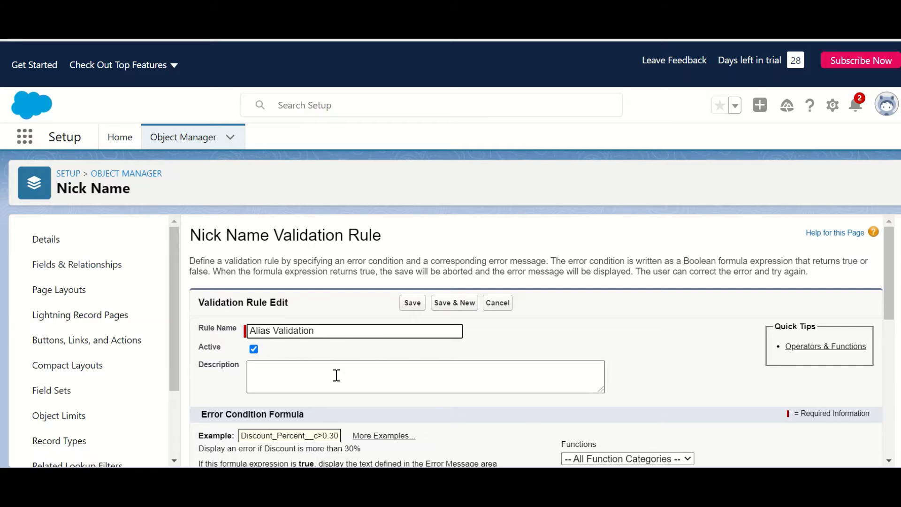
pyautogui.click(312, 374)
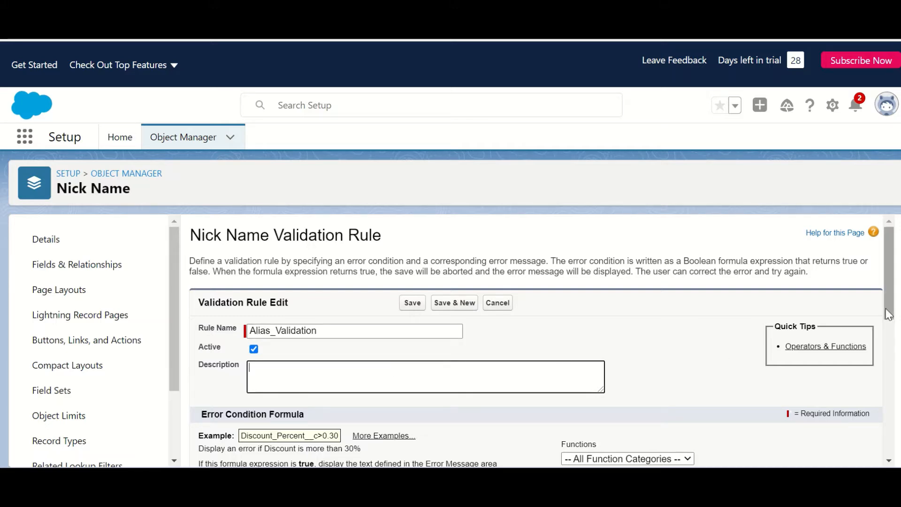
# Step: Build the error condition formula Alias__c = Name by inserting the Alias and Nick Name fields
pyautogui.moveTo(898, 308); pyautogui.dragTo(898, 381)
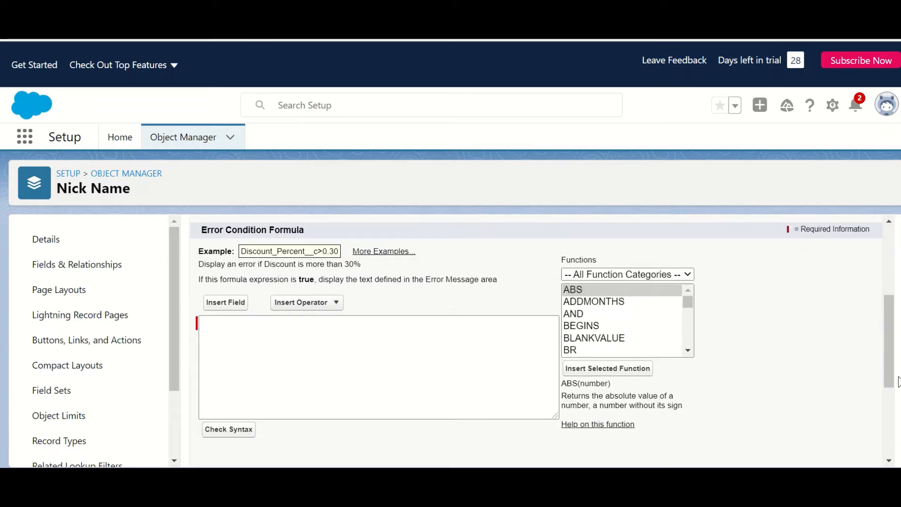
pyautogui.click(284, 348)
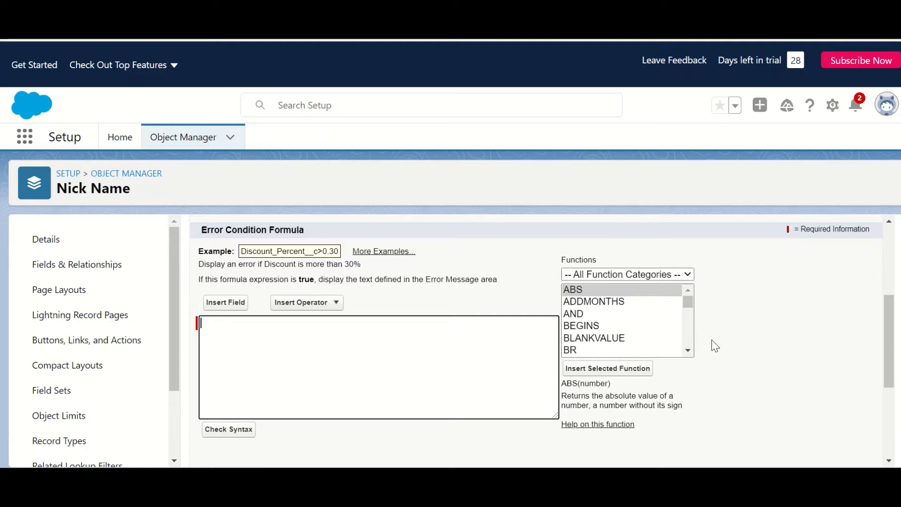
pyautogui.moveTo(892, 350); pyautogui.dragTo(890, 396)
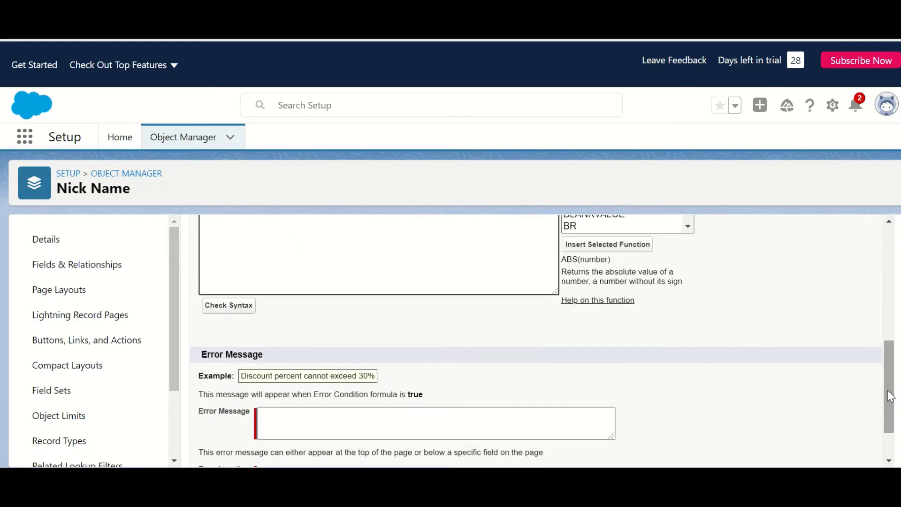
pyautogui.click(326, 423)
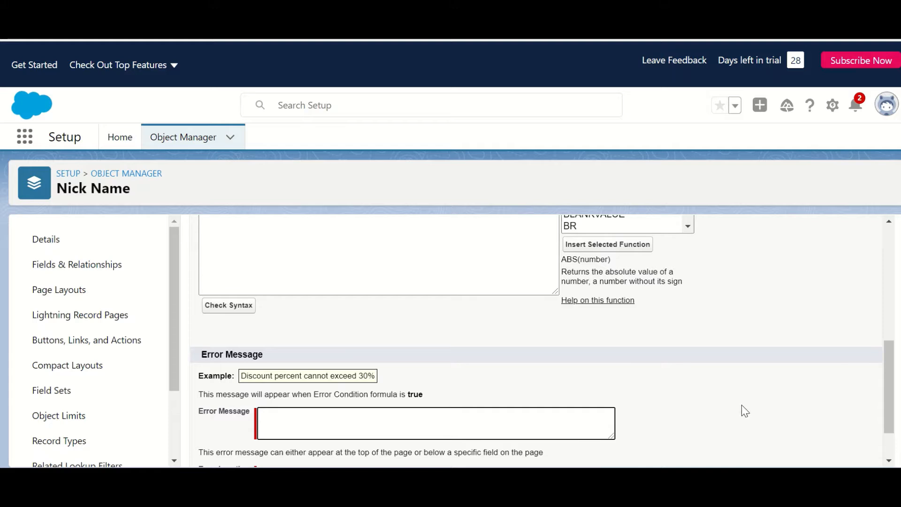
pyautogui.moveTo(890, 373); pyautogui.dragTo(890, 312)
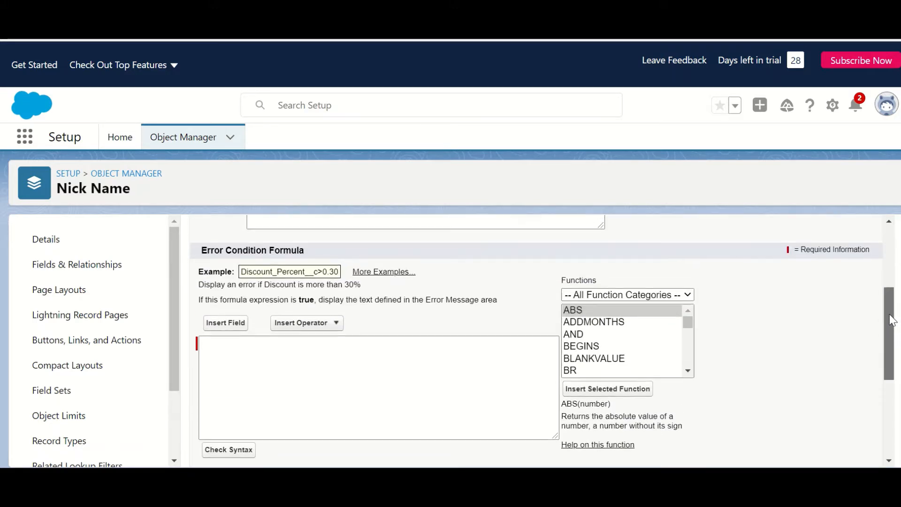
pyautogui.click(225, 322)
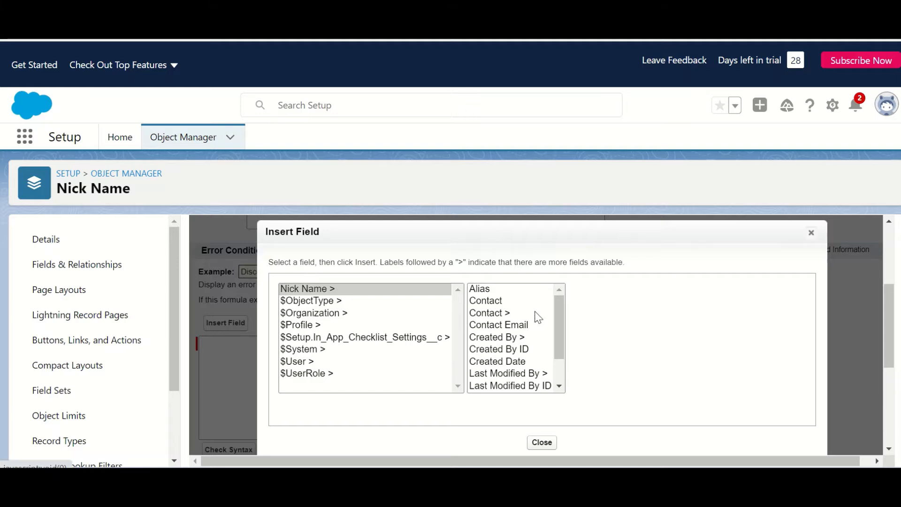
pyautogui.click(478, 289)
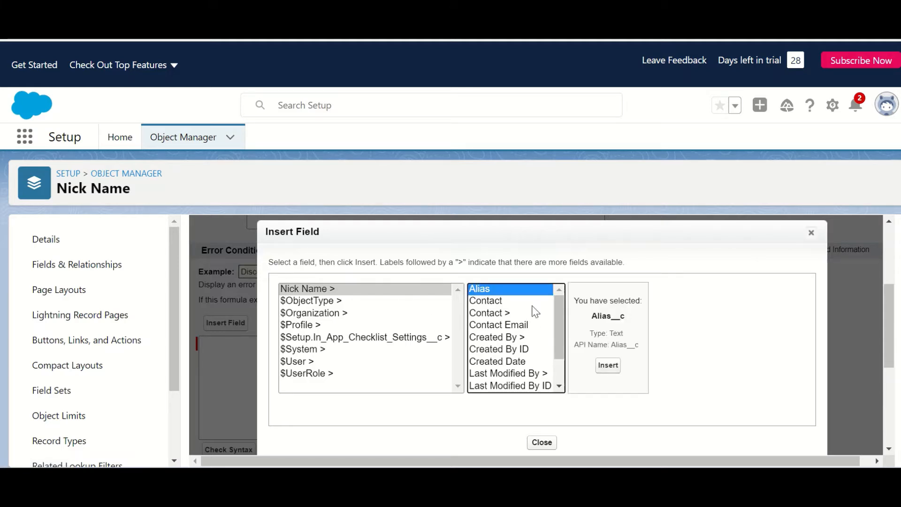
pyautogui.click(608, 366)
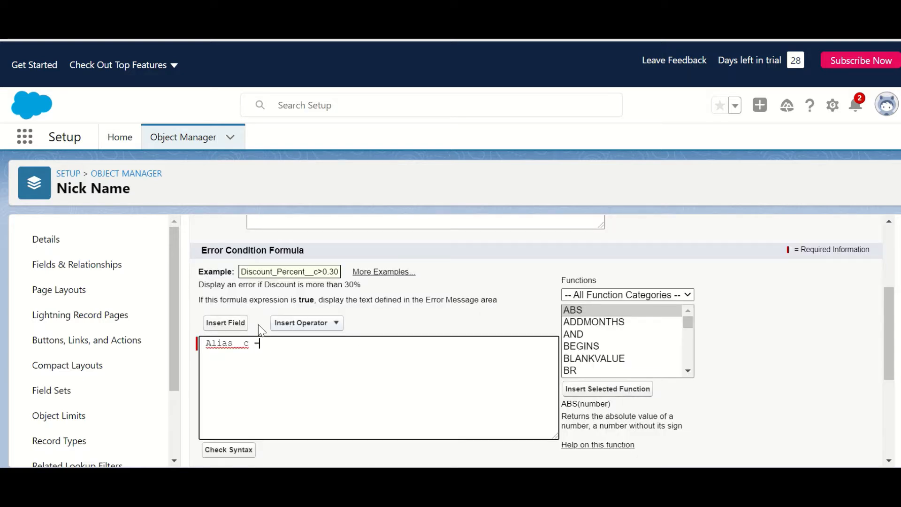
pyautogui.click(230, 324)
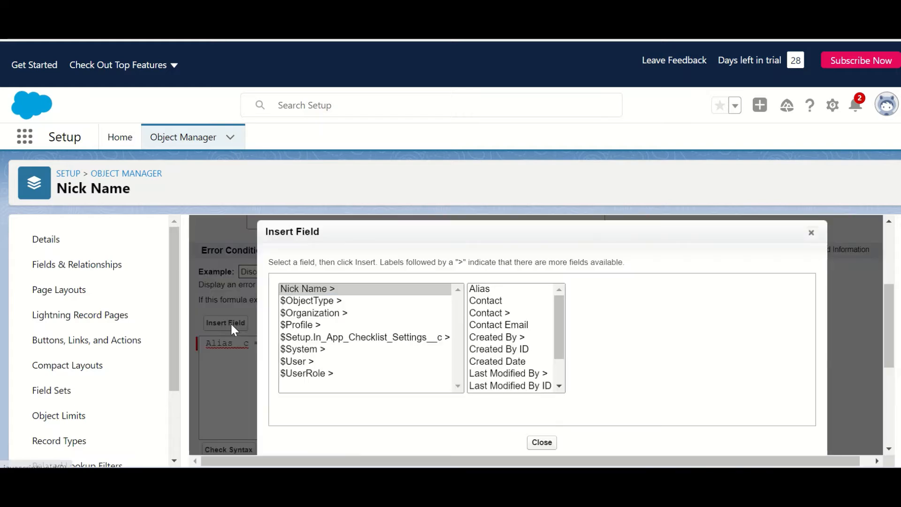
pyautogui.moveTo(561, 328); pyautogui.dragTo(562, 367)
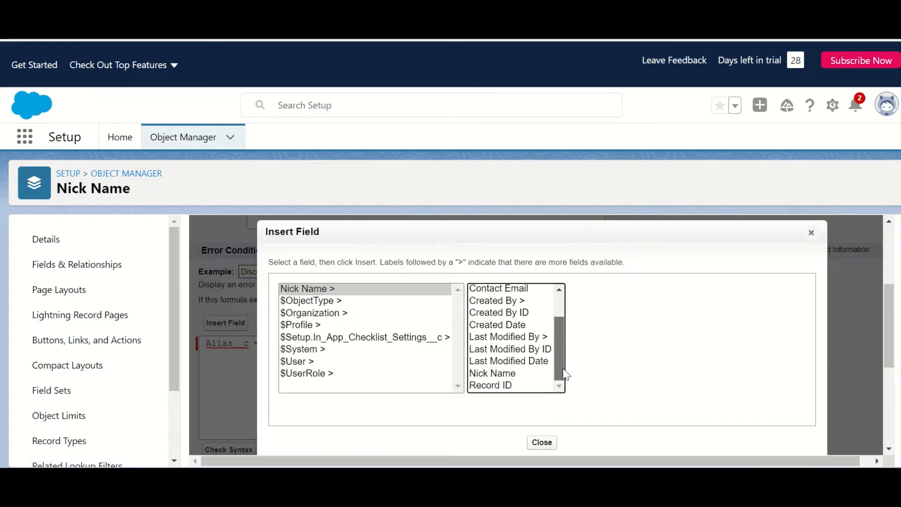
pyautogui.click(506, 374)
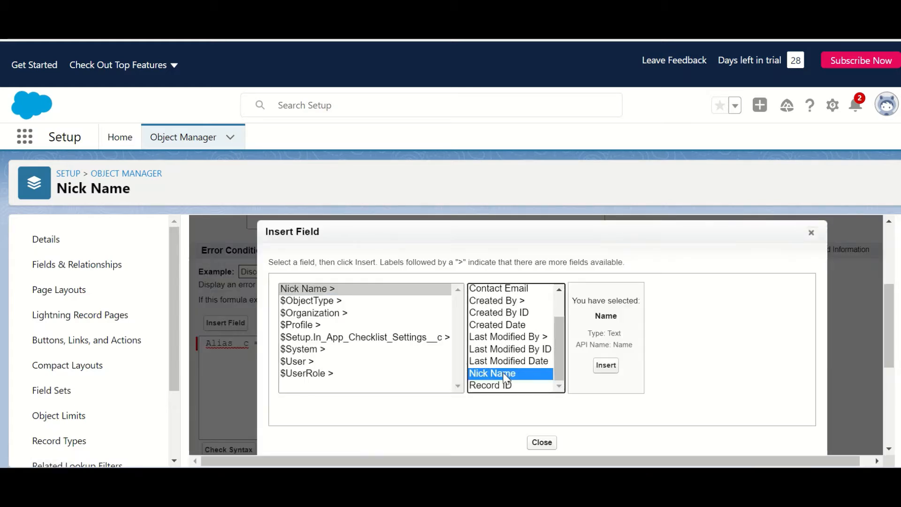
pyautogui.click(606, 365)
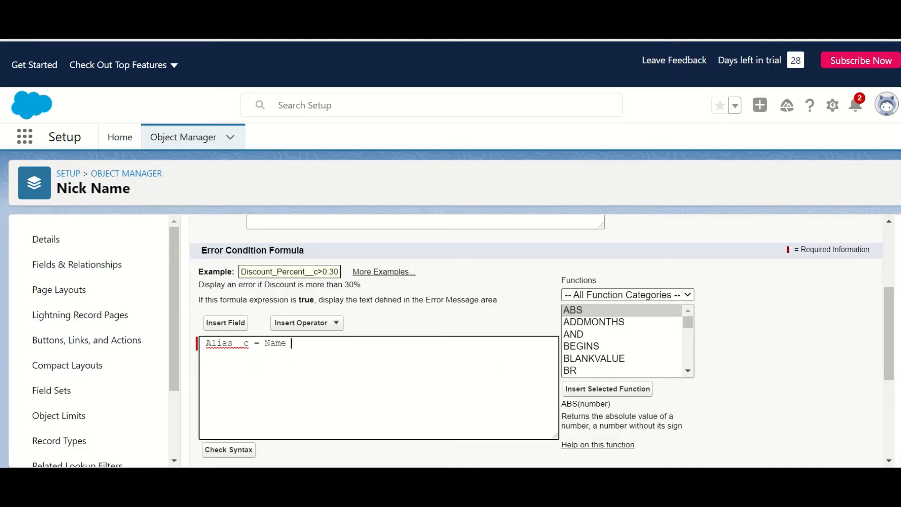
# Step: Enter "Alias should not be same as nick name" as the validation rule's error message
pyautogui.moveTo(891, 338); pyautogui.dragTo(898, 396)
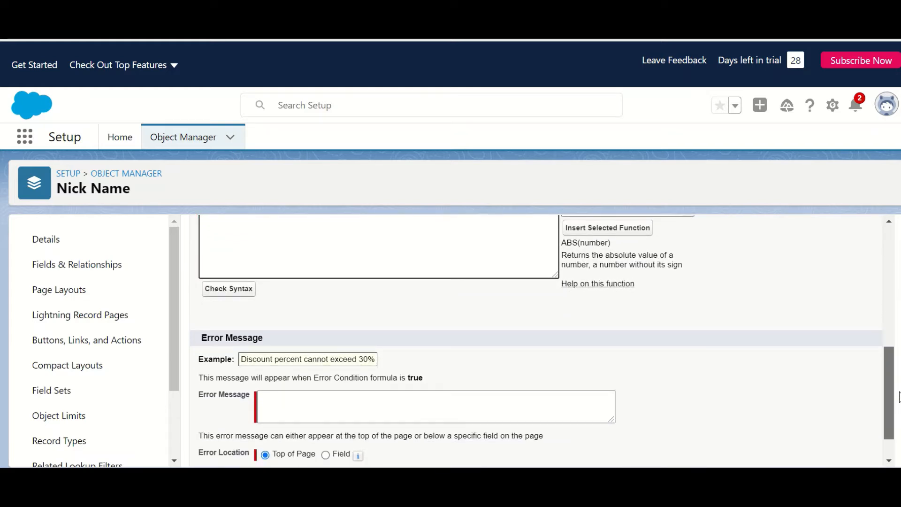
pyautogui.click(387, 408)
pyautogui.write('Al')
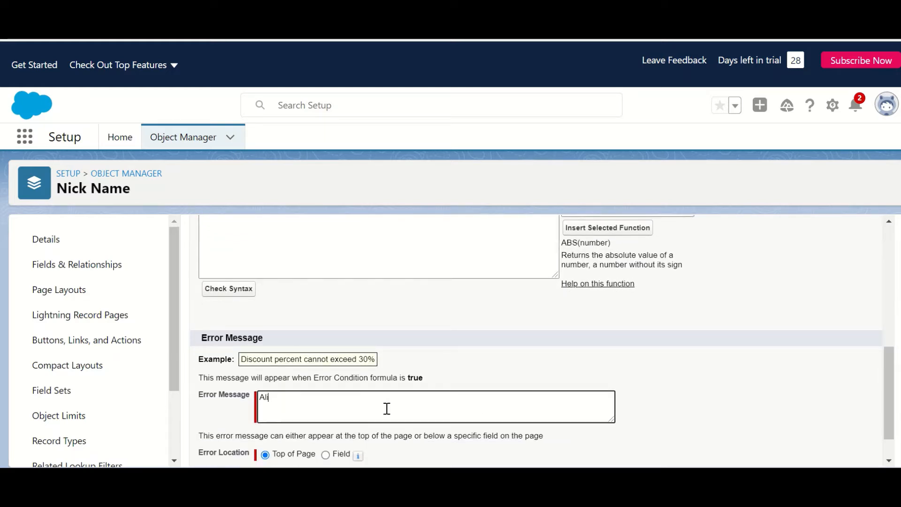
pyautogui.write('ias should not be')
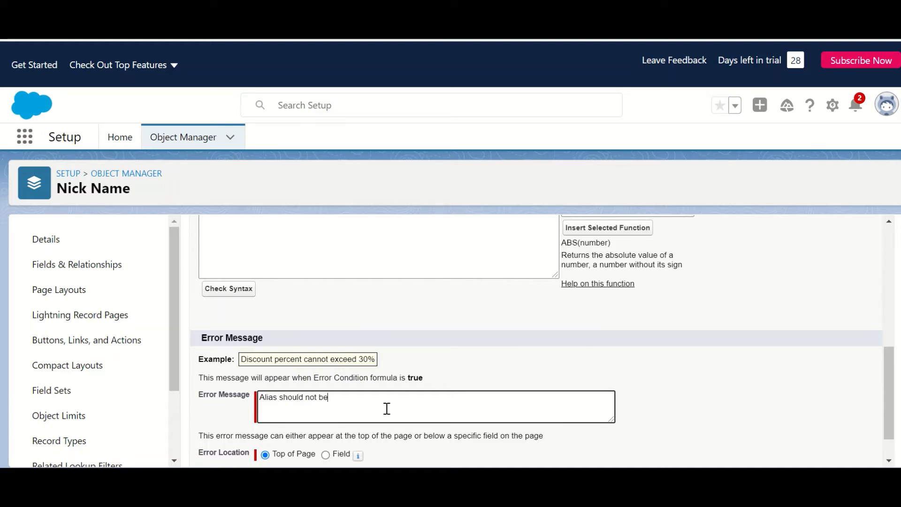
pyautogui.write(' same as nick name')
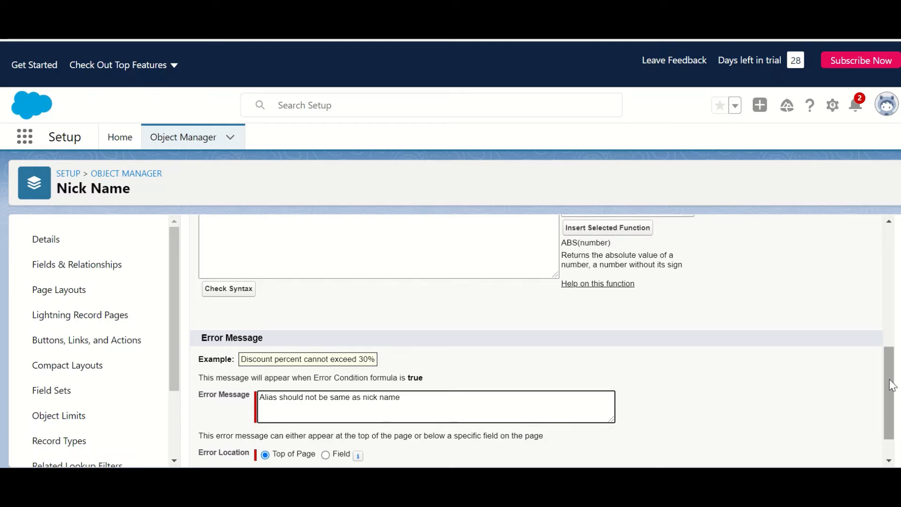
pyautogui.scroll(-1, 882, 389)
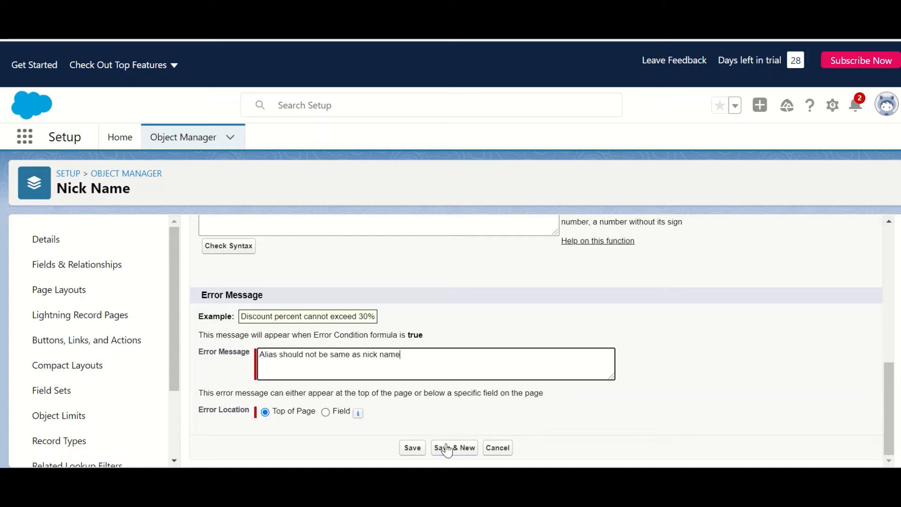
# Step: Save the Alias_Validation rule, then search the available apps for "Test" and switch to the Test app
pyautogui.click(415, 451)
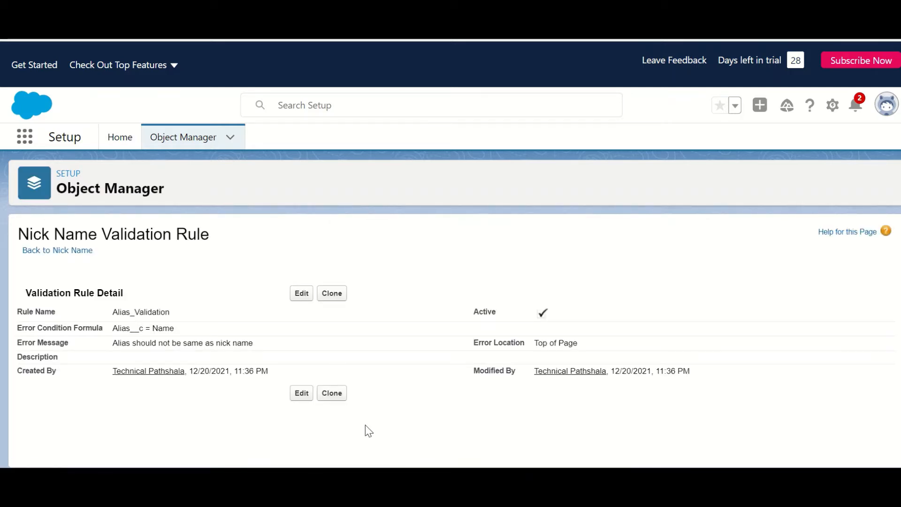
pyautogui.click(329, 297)
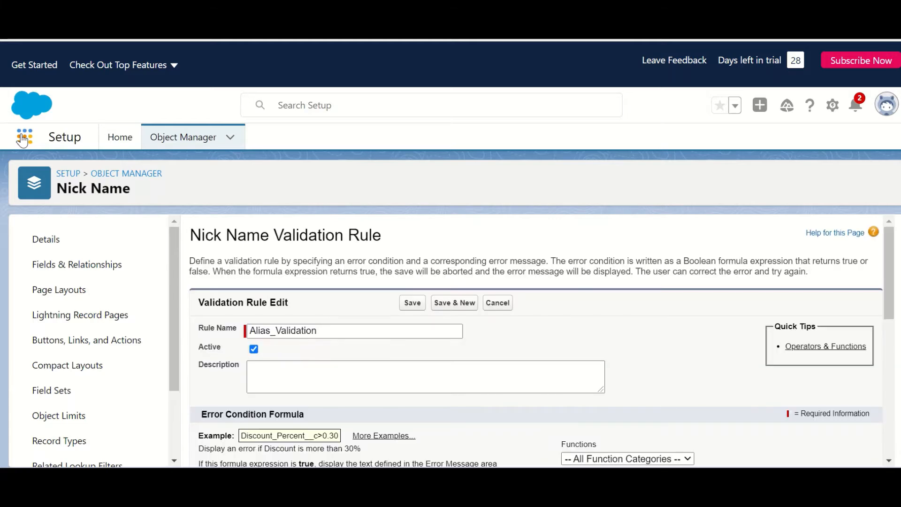
pyautogui.click(24, 137)
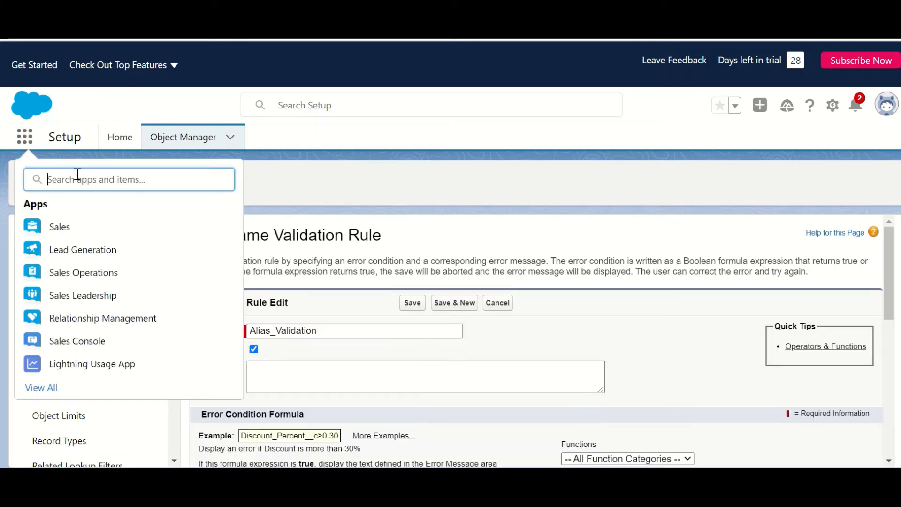
pyautogui.write('Test')
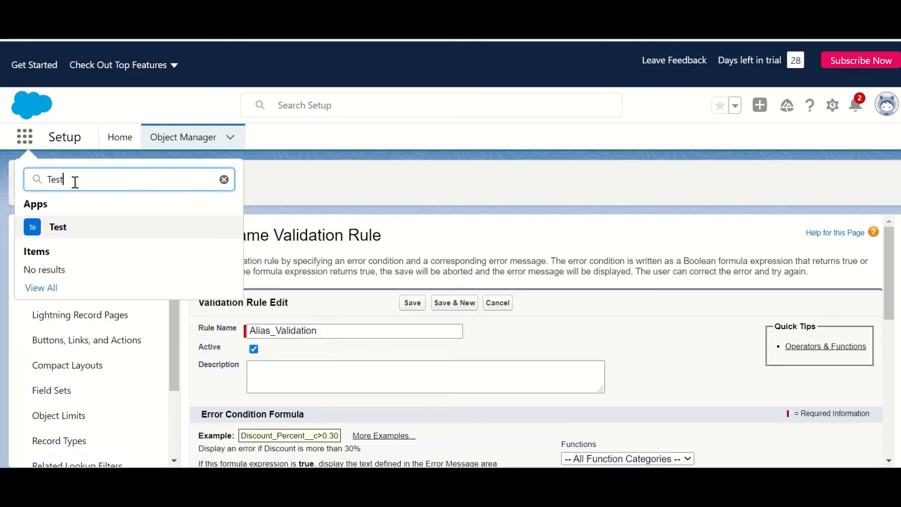
pyautogui.click(44, 237)
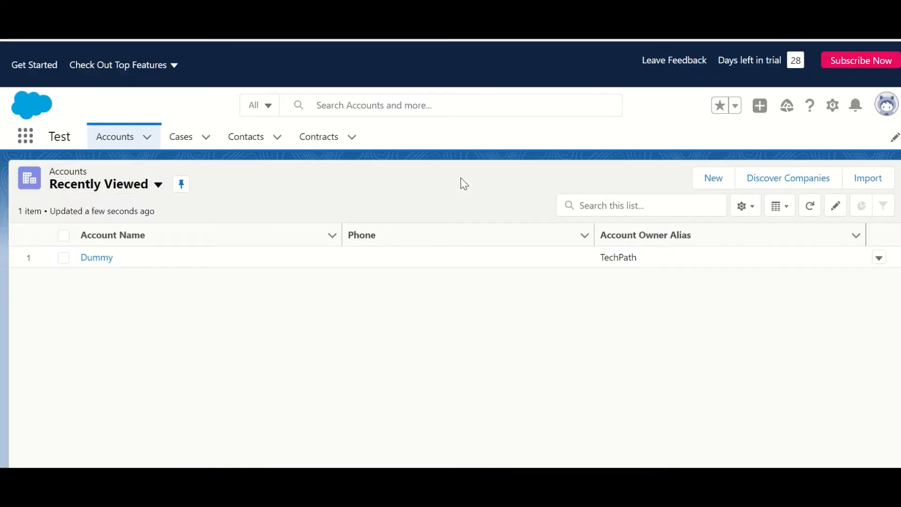
# Step: Open the first contact in the Contacts list and go to the first record among its Nick Names
pyautogui.click(247, 146)
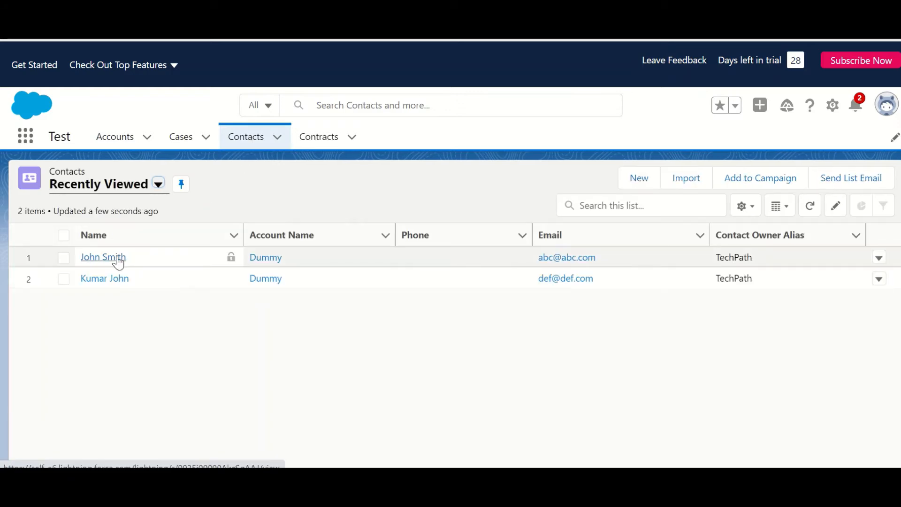
pyautogui.click(118, 259)
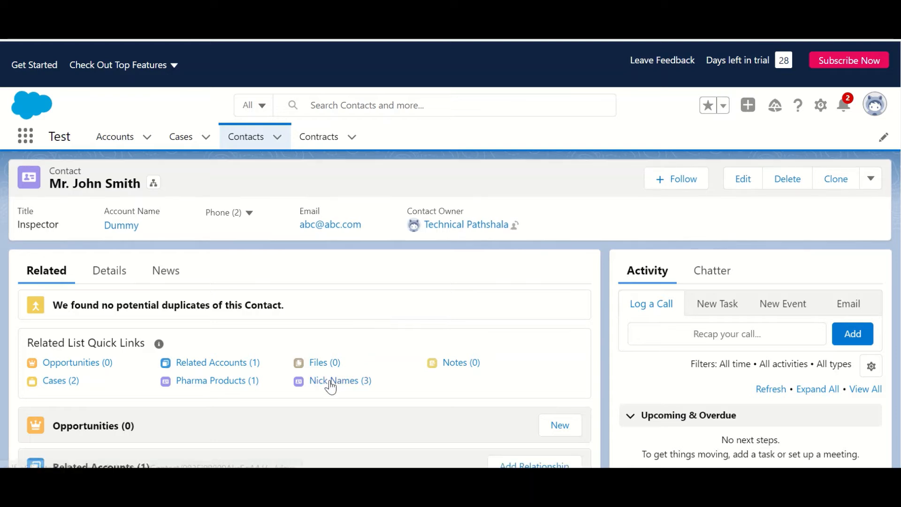
pyautogui.click(330, 381)
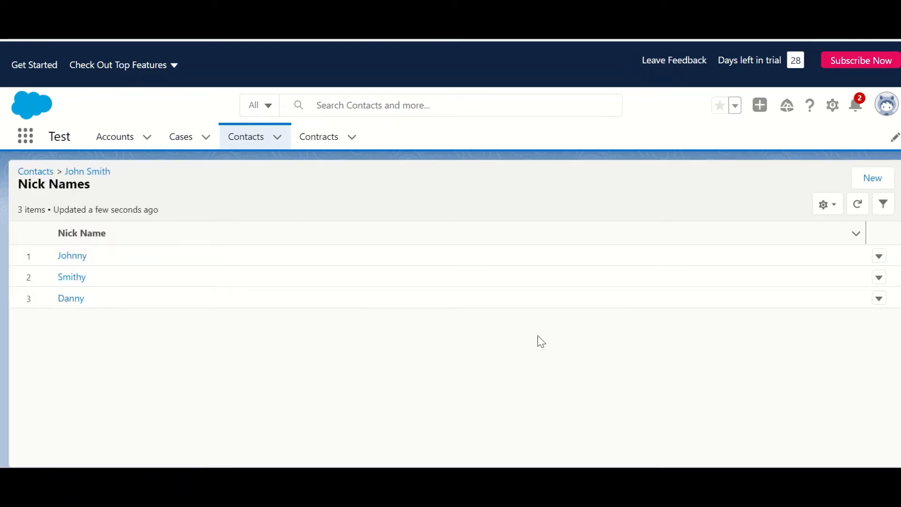
pyautogui.click(71, 257)
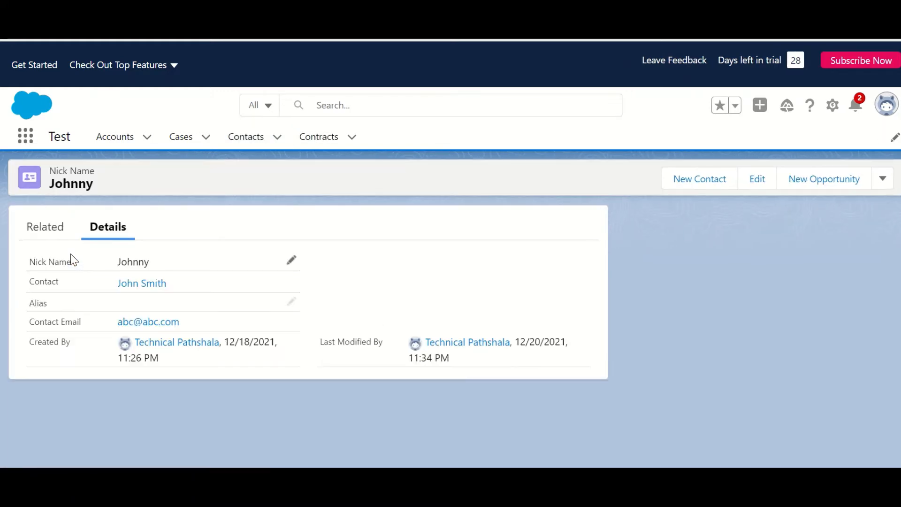
# Step: Test the validation rule by trying to save an Alias identical to the record's Nick Name, and cancel the edit
pyautogui.click(291, 302)
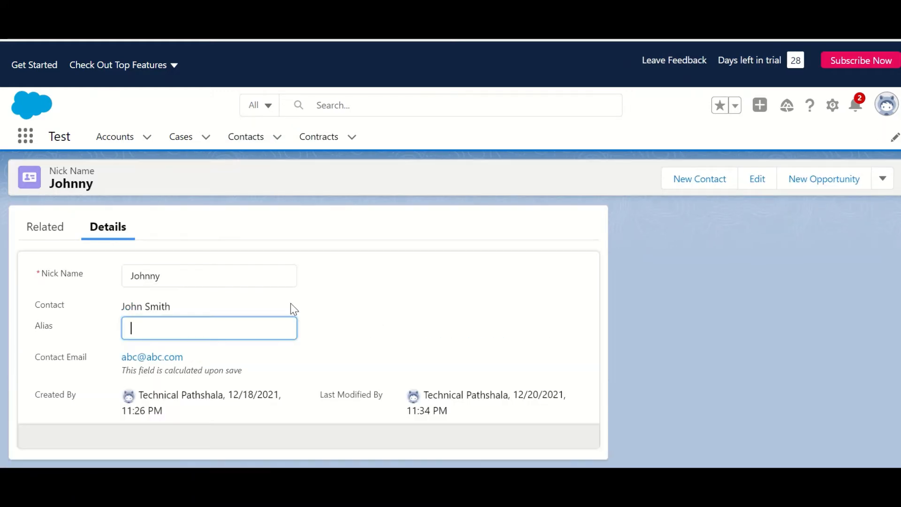
pyautogui.write('J')
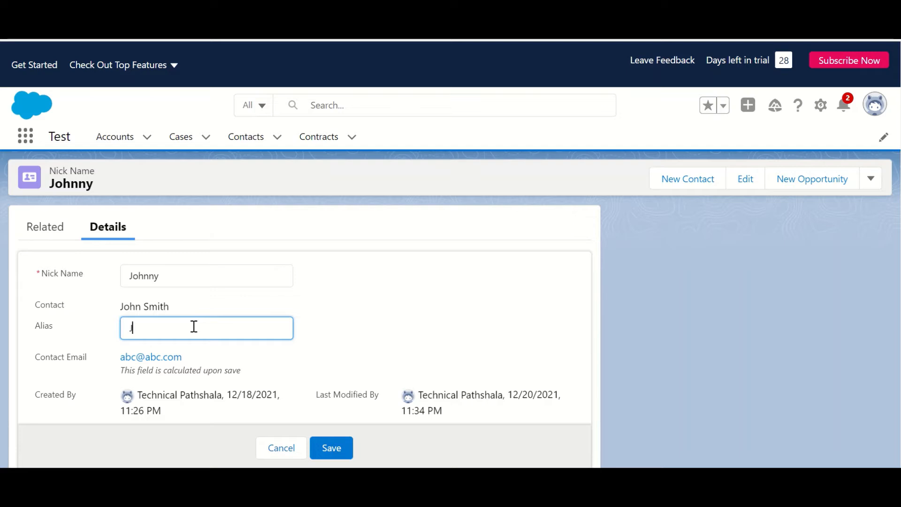
pyautogui.write('ohnny')
pyautogui.click(348, 450)
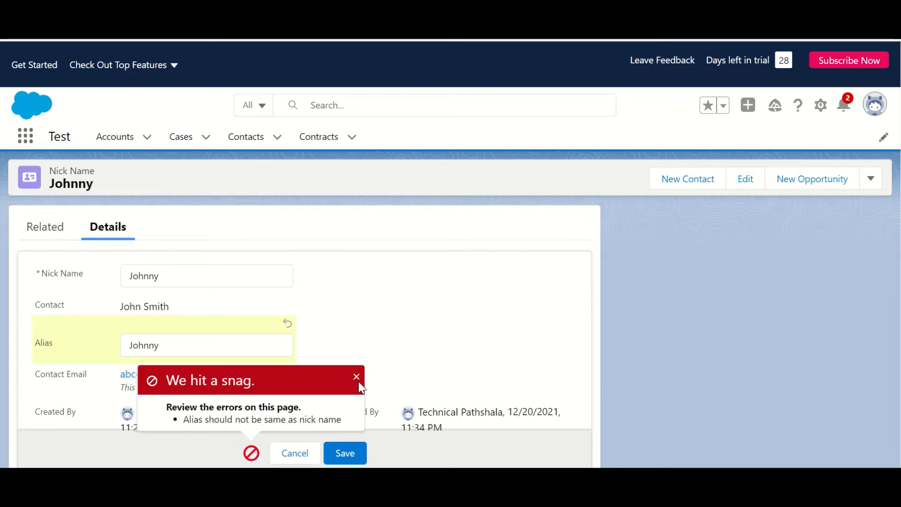
pyautogui.click(295, 453)
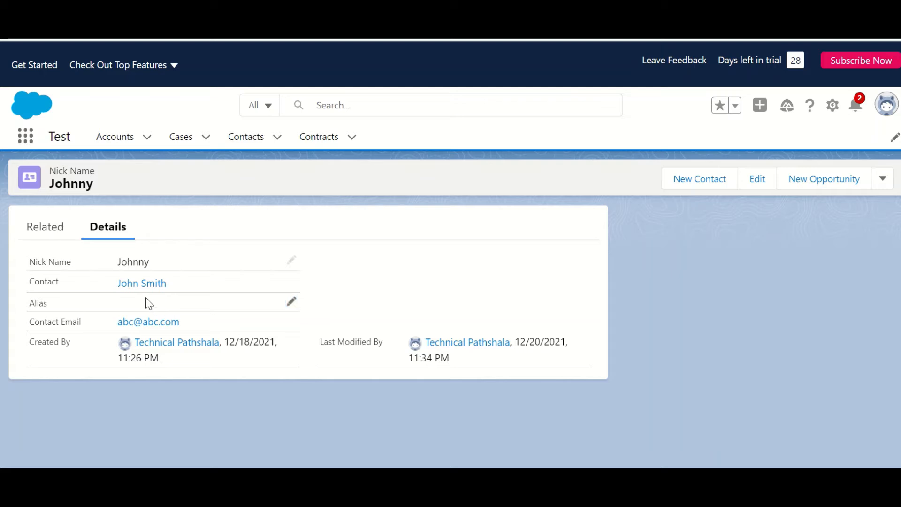
# Step: Enter an Alias that differs from the Nick Name on the same record and save it
pyautogui.click(291, 301)
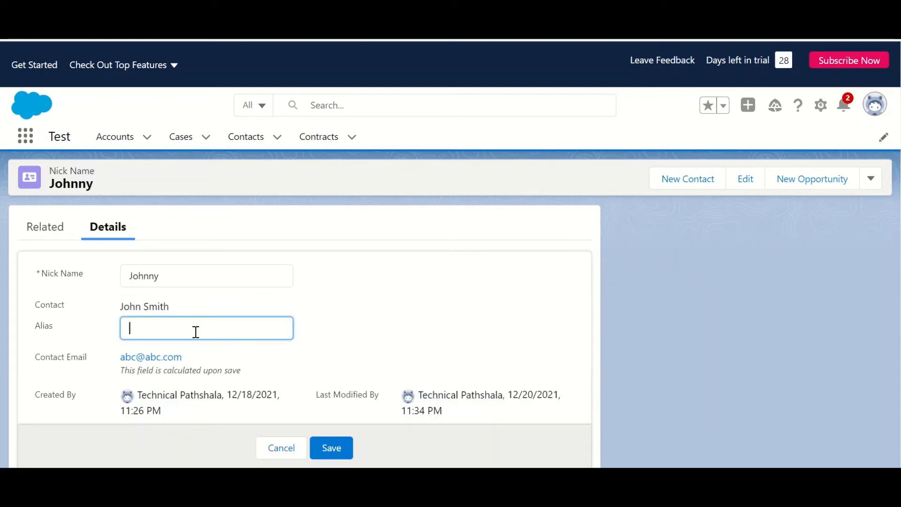
pyautogui.write('smith')
pyautogui.click(328, 448)
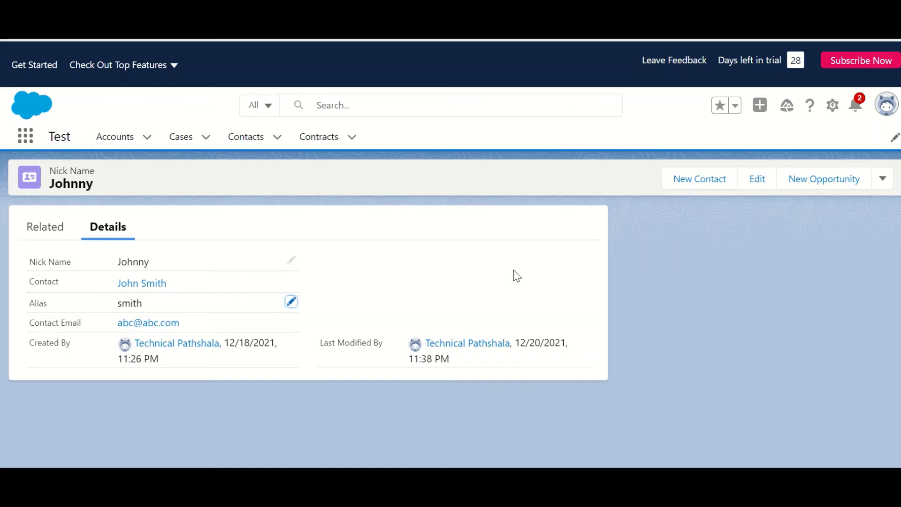
# Step: Return to the Contacts list and open the details of the first contact
pyautogui.click(246, 141)
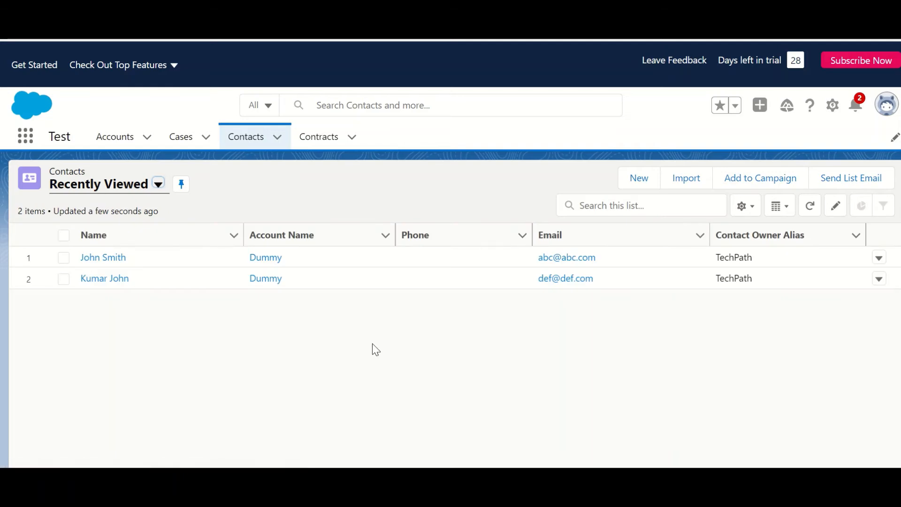
pyautogui.click(101, 257)
pyautogui.click(110, 281)
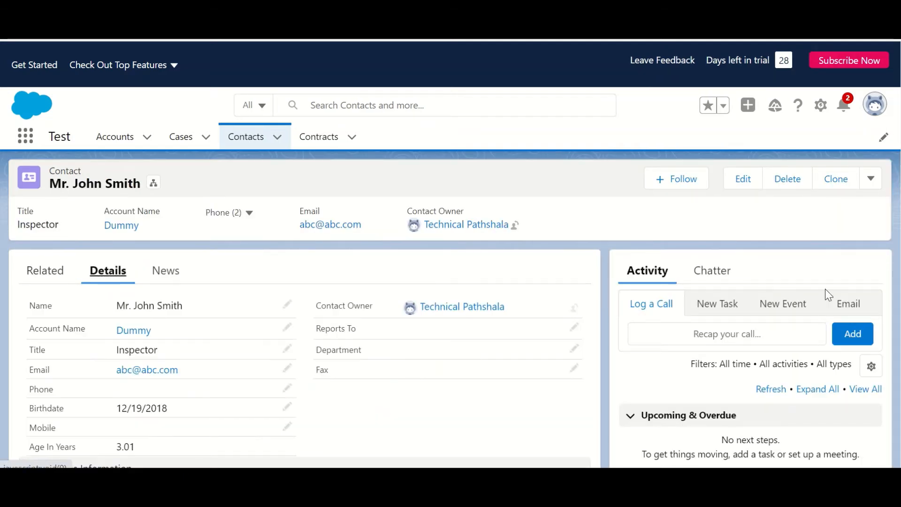
pyautogui.scroll(-2, 450, 309)
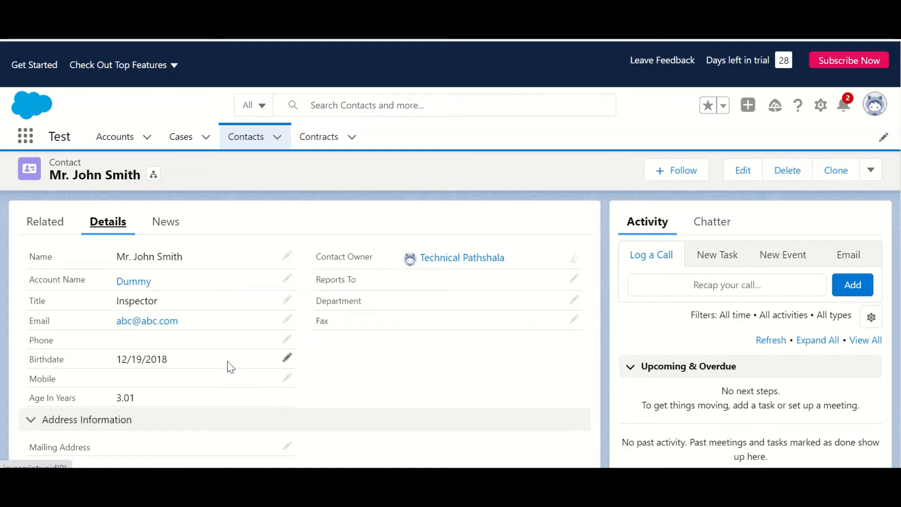
# Step: Change the year of the contact's Birthdate so that the contact is over 18
pyautogui.click(287, 364)
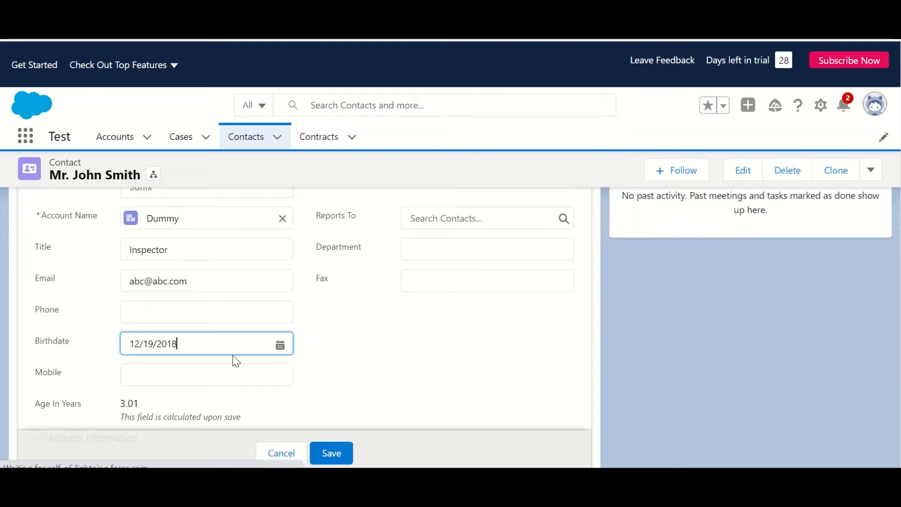
pyautogui.press('BackSpace')
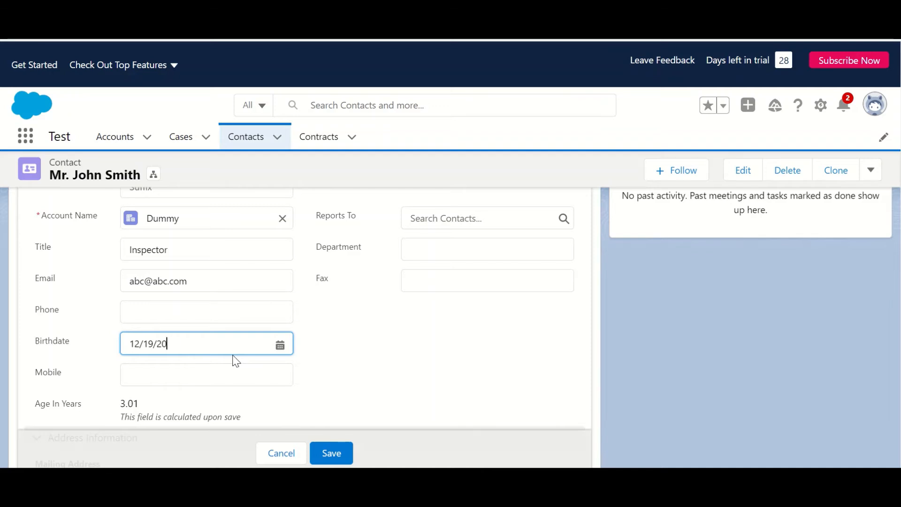
pyautogui.write('00')
pyautogui.click(179, 376)
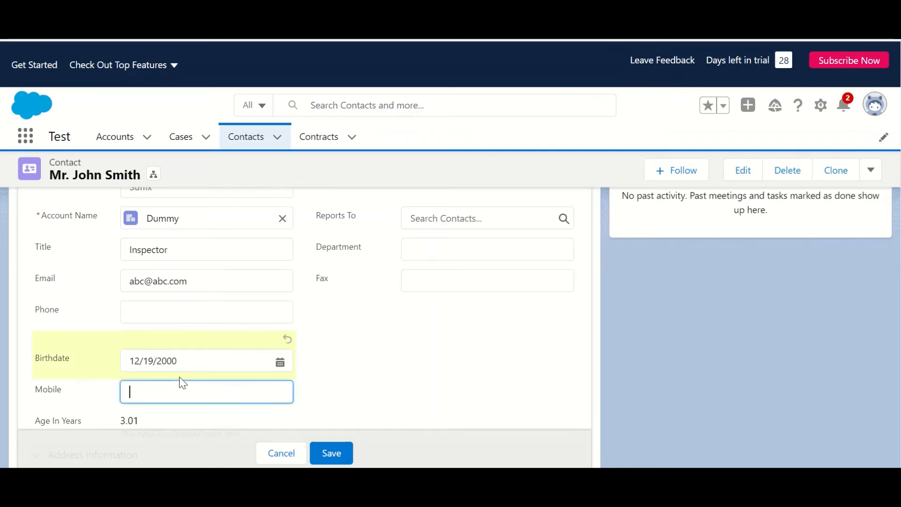
# Step: Clear the contact's Email field completely and save the contact record
pyautogui.click(236, 282)
pyautogui.press('BackSpace')
pyautogui.press('BackSpace')
pyautogui.press('BackSpace')
pyautogui.press('BackSpace')
pyautogui.press('BackSpace')
pyautogui.press('BackSpace')
pyautogui.press('BackSpace')
pyautogui.press('BackSpace')
pyautogui.press('BackSpace')
pyautogui.press('BackSpace')
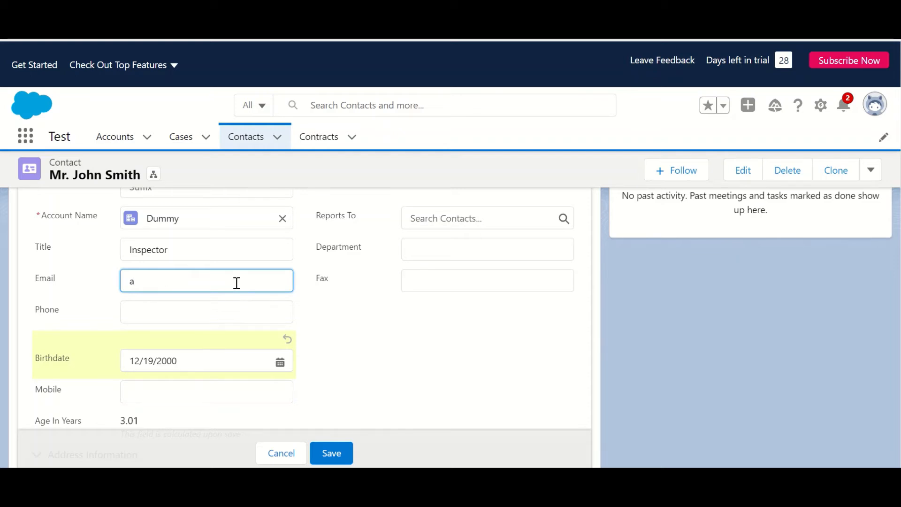
pyautogui.click(337, 452)
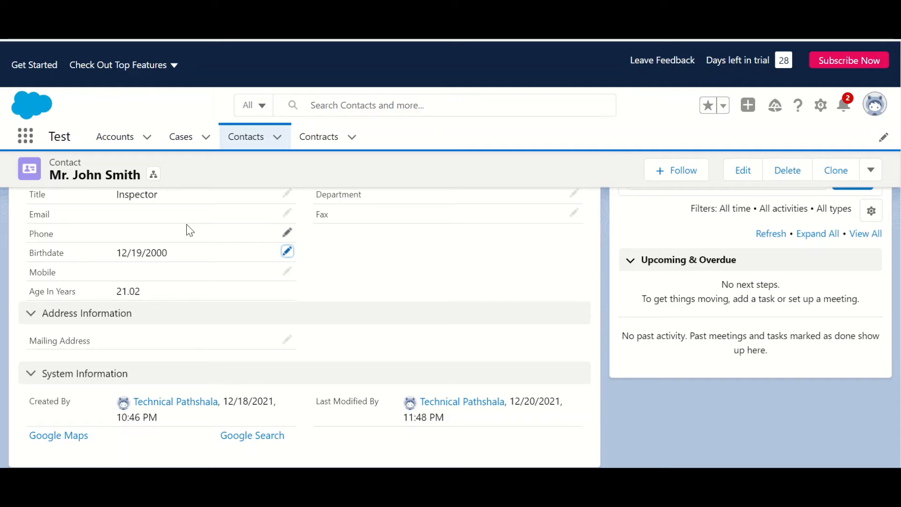
# Step: Go to the Object Manager in Setup, search for "Contact", and open the Contact standard object
pyautogui.click(820, 113)
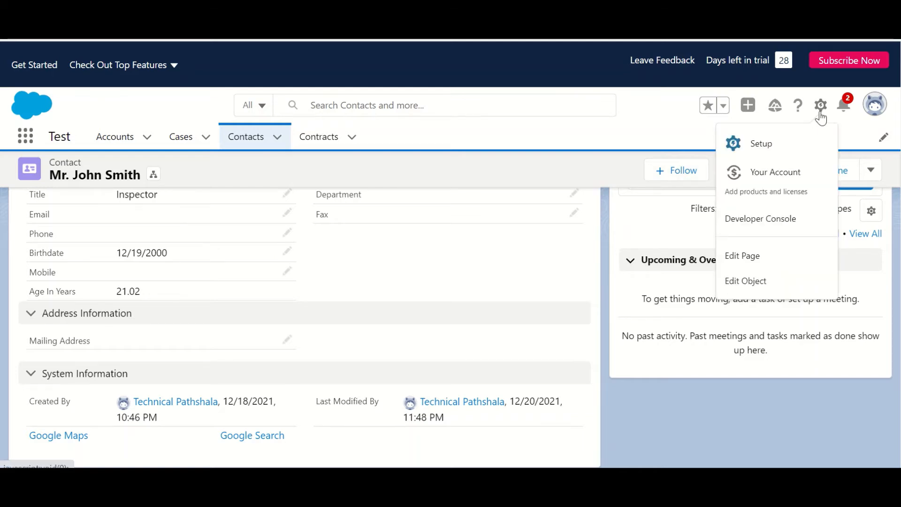
pyautogui.click(772, 145)
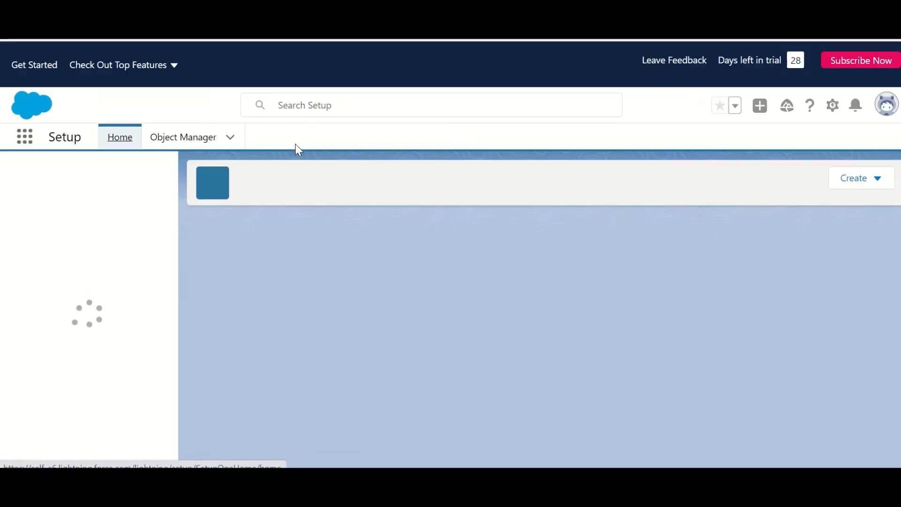
pyautogui.click(199, 141)
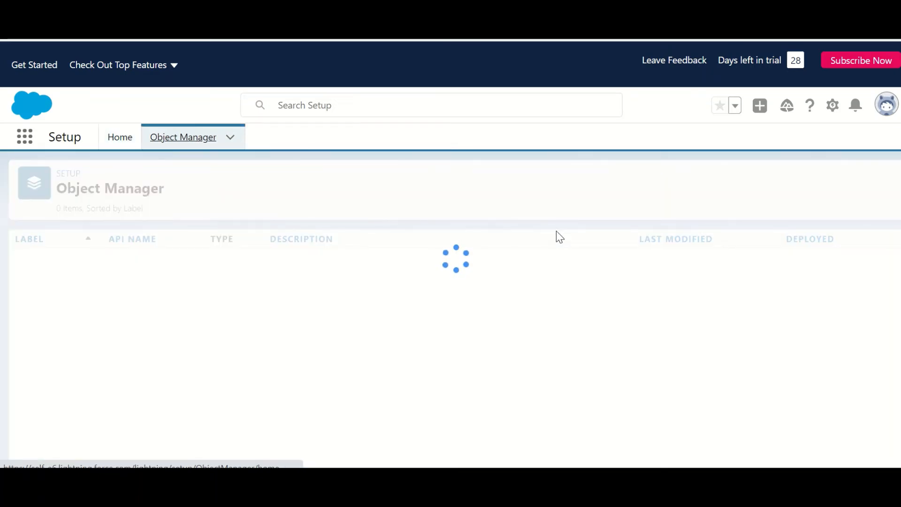
pyautogui.click(679, 178)
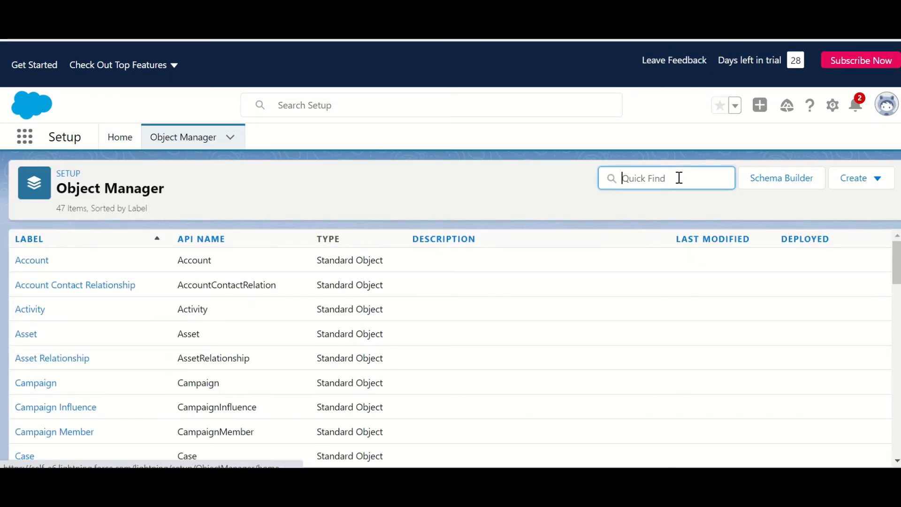
pyautogui.write('Conta')
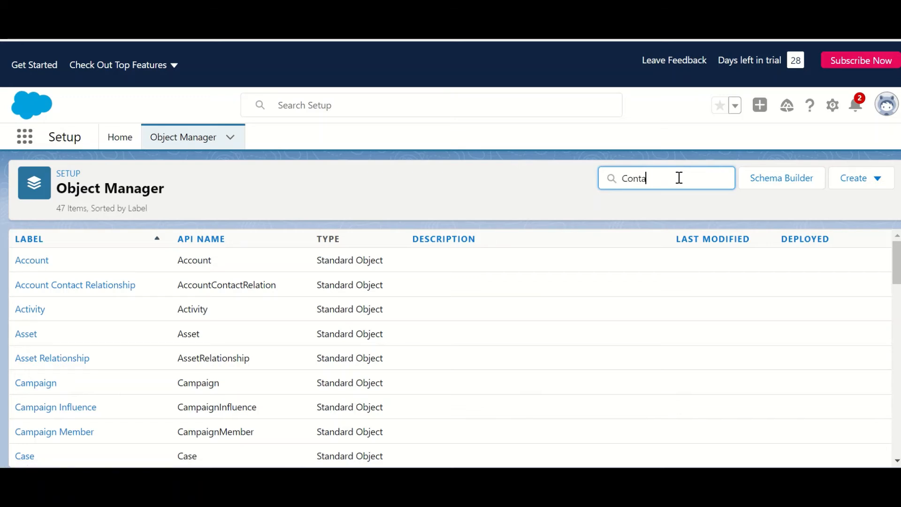
pyautogui.write('ct')
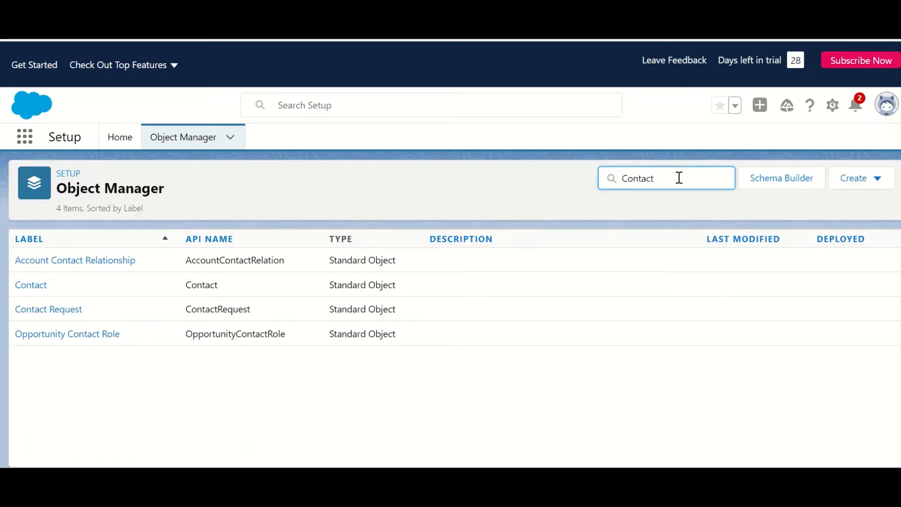
pyautogui.click(34, 286)
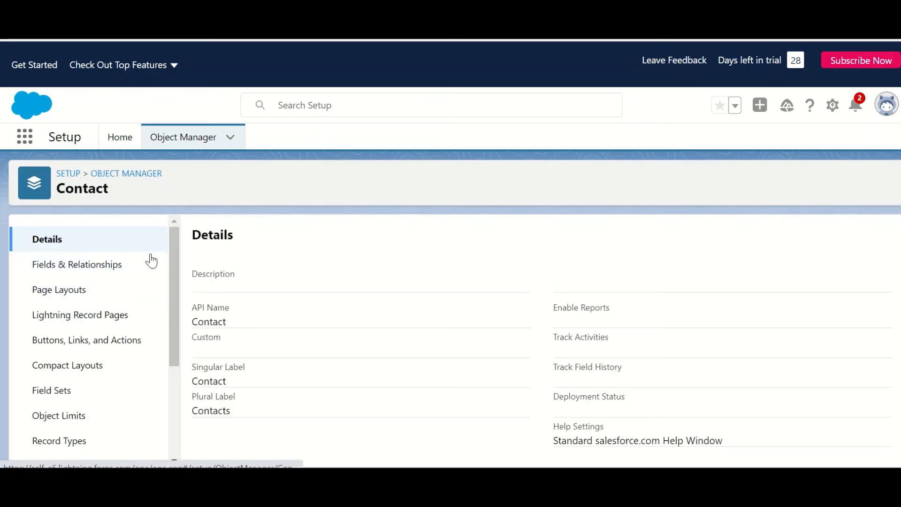
# Step: Start a new validation rule for the Contact object and name it Email_mandatory_for_age_18_or_above
pyautogui.moveTo(170, 332); pyautogui.dragTo(182, 437)
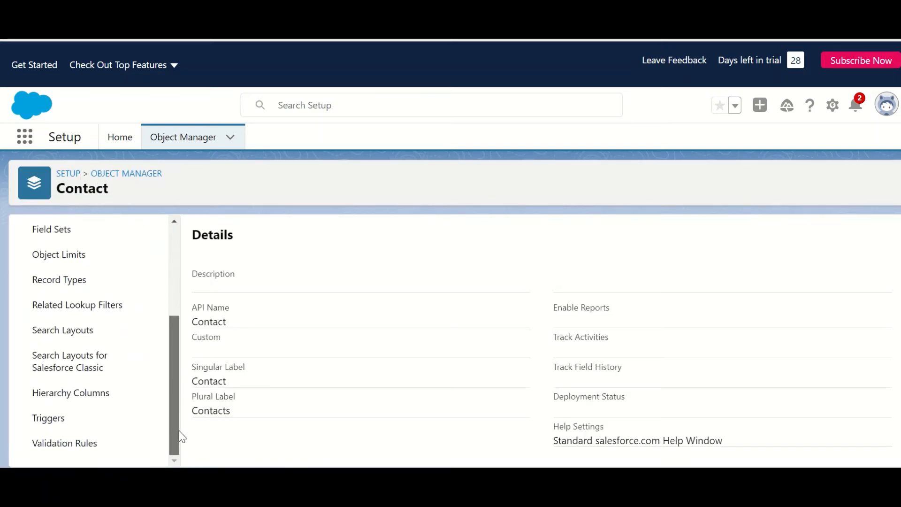
pyautogui.click(86, 452)
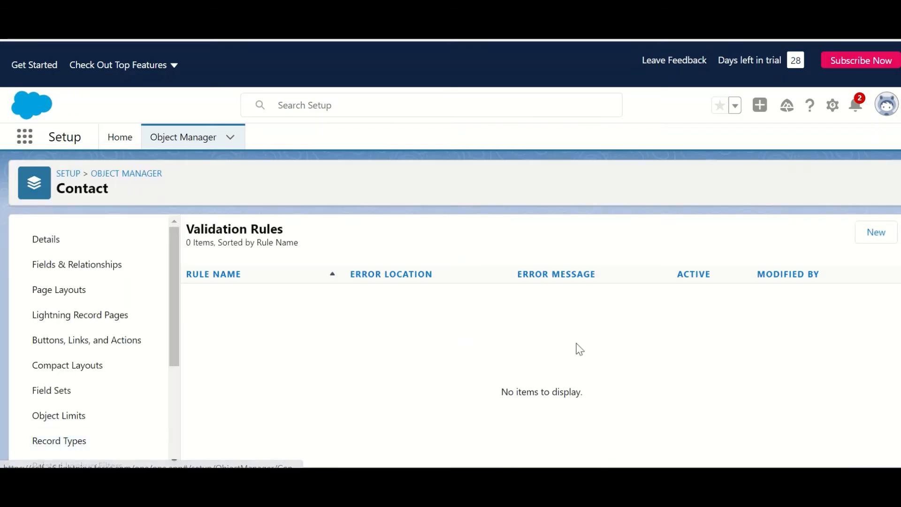
pyautogui.click(876, 235)
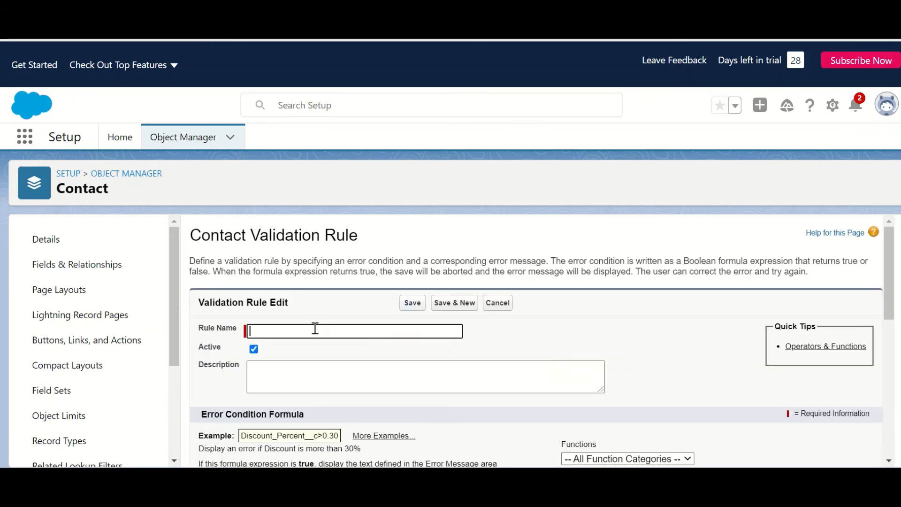
pyautogui.write('Email mandatory for age')
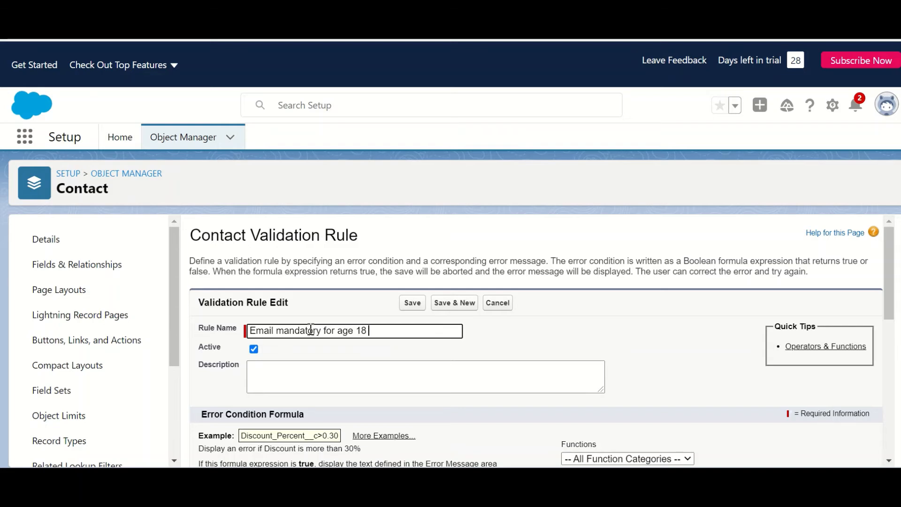
pyautogui.write('18 or above')
pyautogui.click(379, 374)
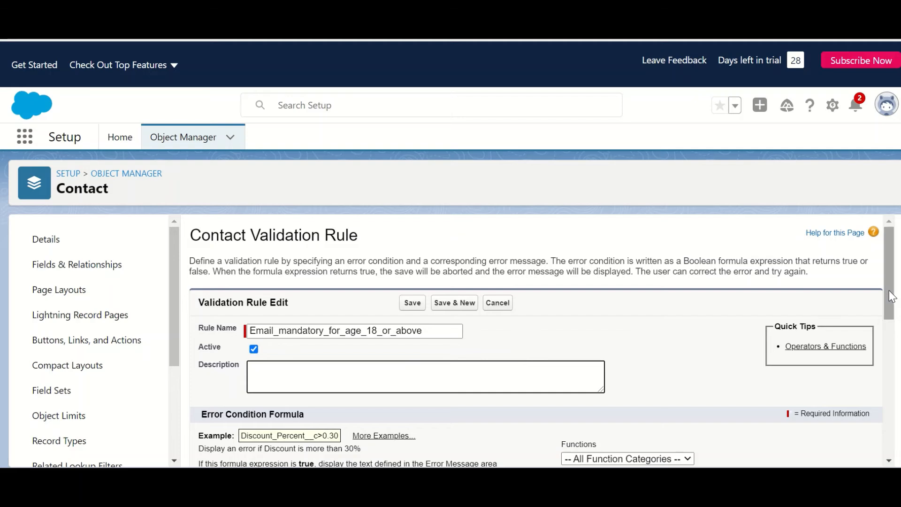
# Step: Set the error condition formula to Age_In_Years__c >= 18 && Email ="" using the Age In Years field, and check its syntax
pyautogui.moveTo(889, 296); pyautogui.dragTo(893, 375)
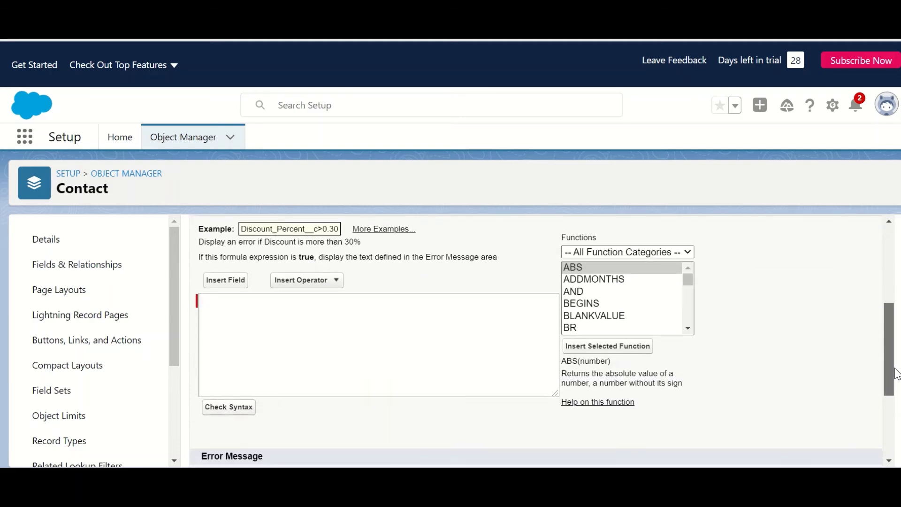
pyautogui.click(229, 281)
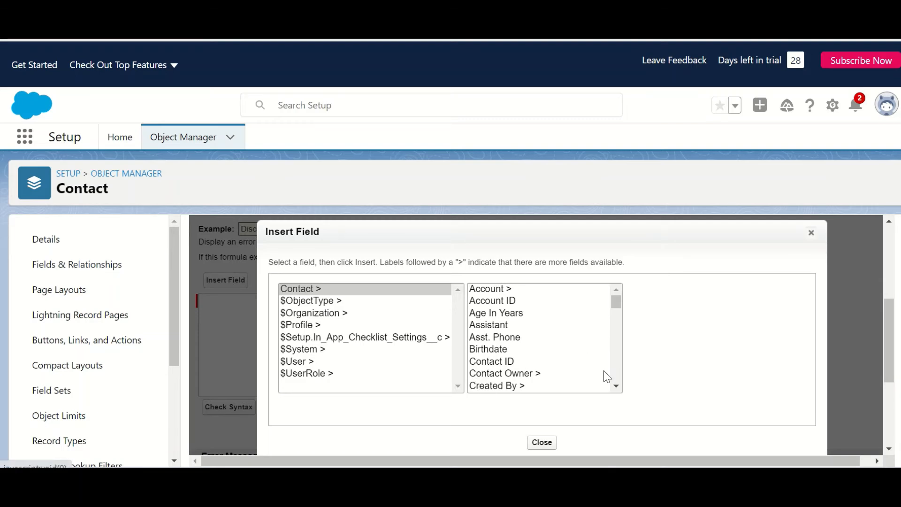
pyautogui.click(490, 313)
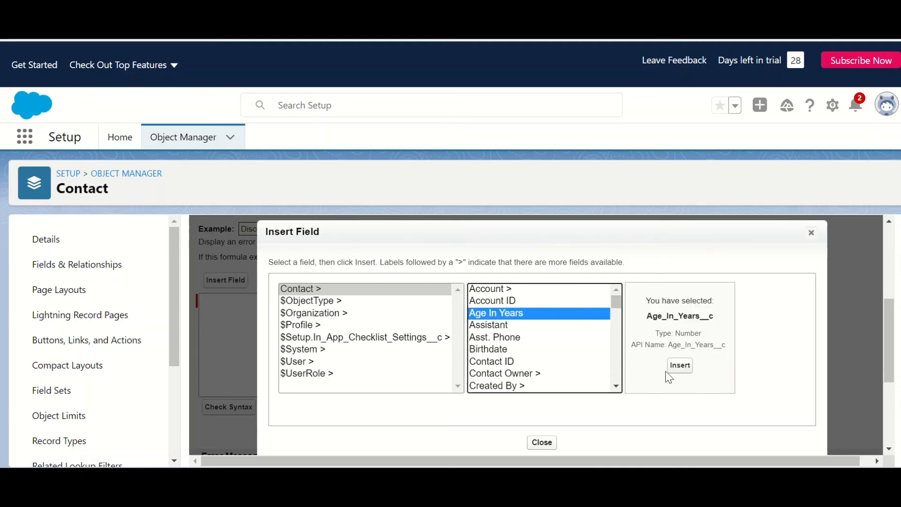
pyautogui.click(679, 366)
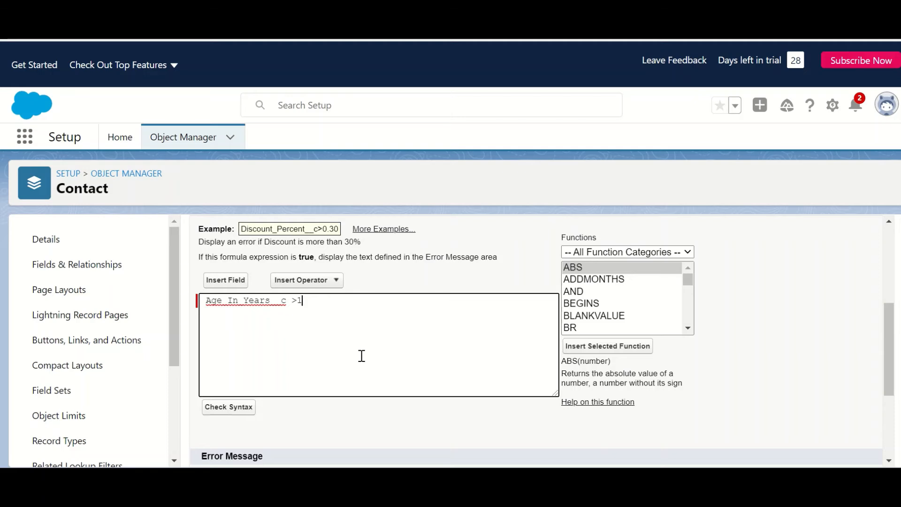
pyautogui.write('= 18')
pyautogui.scroll(2, 438, 414)
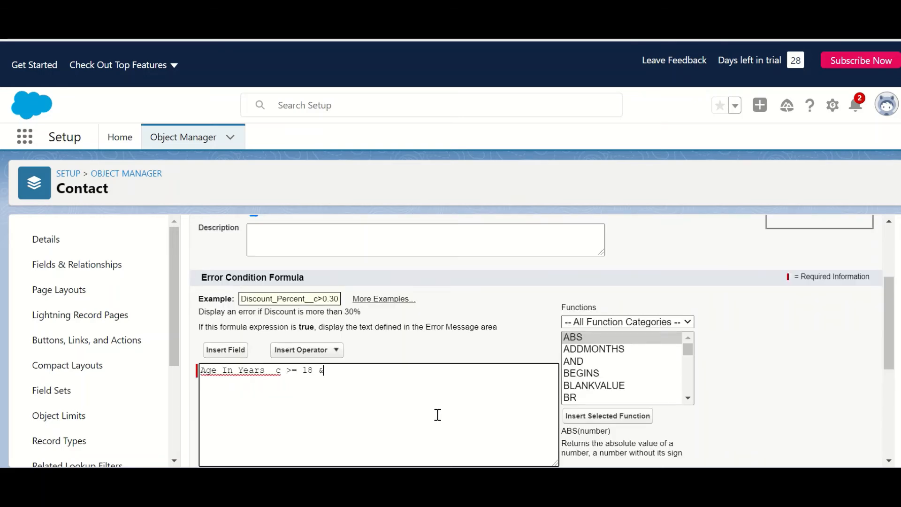
pyautogui.write('&& Email =""')
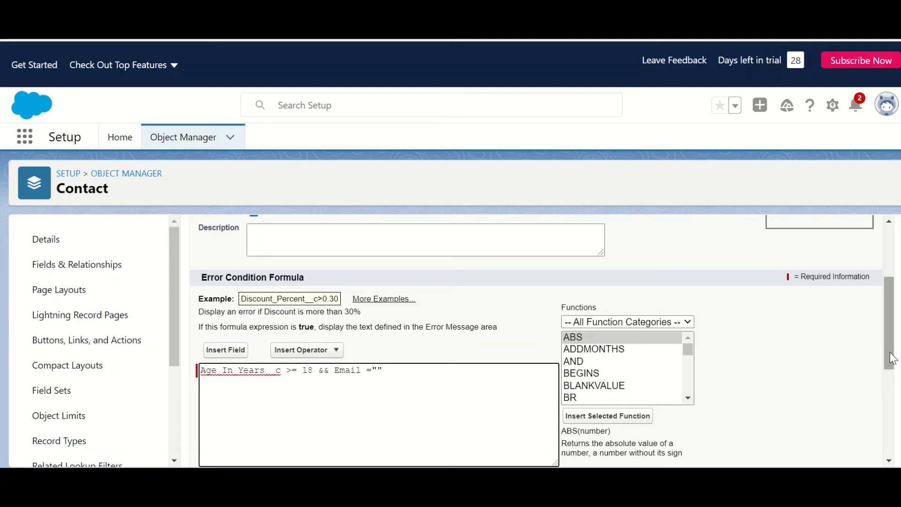
pyautogui.moveTo(888, 361); pyautogui.dragTo(889, 399)
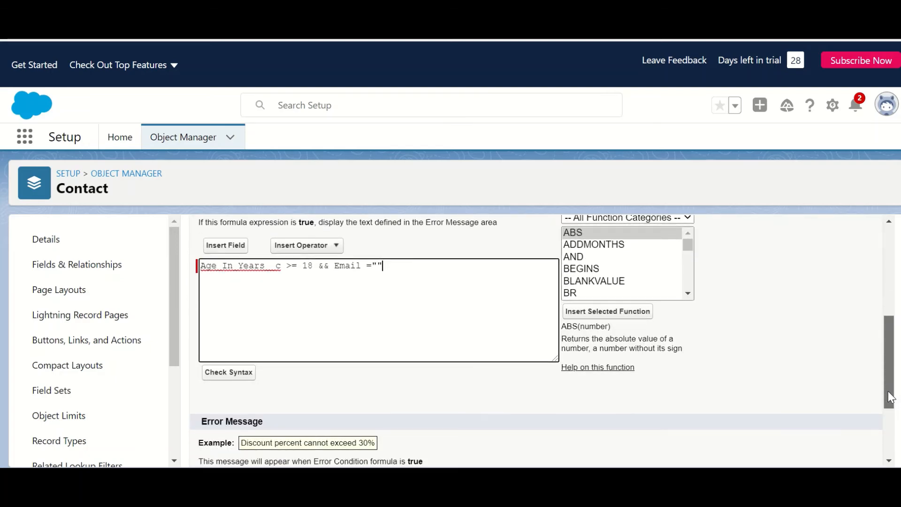
pyautogui.click(237, 373)
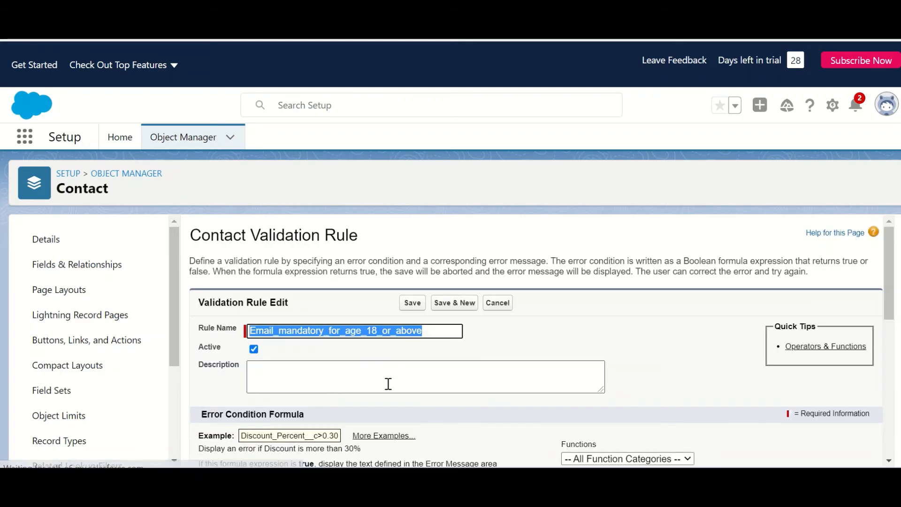
# Step: Enter the error message "Email is mandatory for a person of age >=18" and save the validation rule
pyautogui.moveTo(894, 318); pyautogui.dragTo(893, 437)
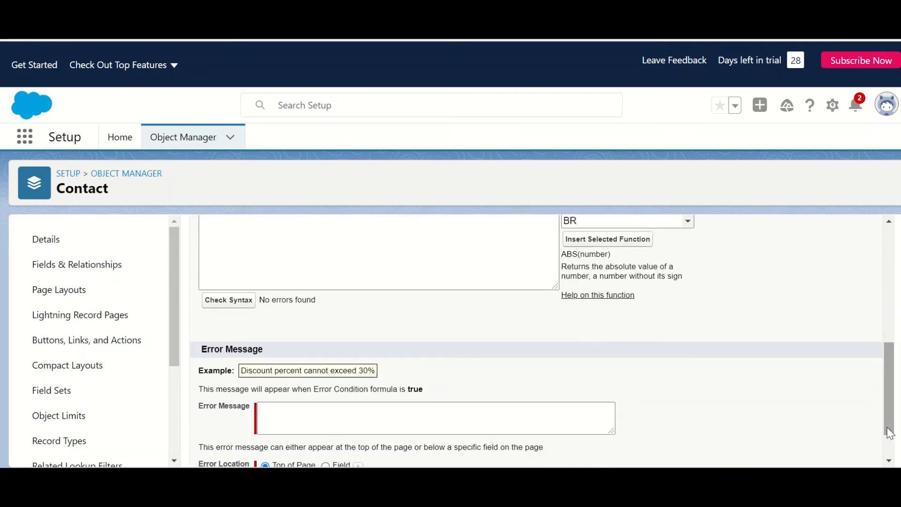
pyautogui.click(329, 413)
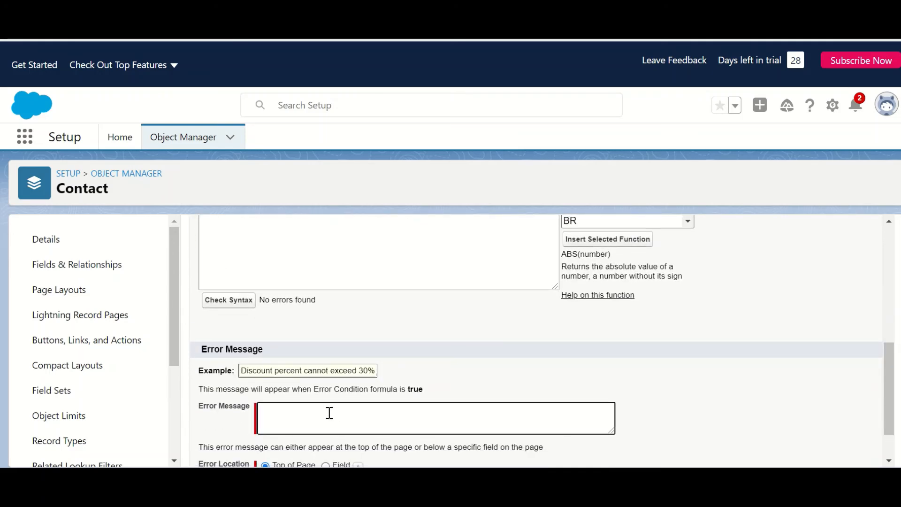
pyautogui.write('Email is mandatory for a person')
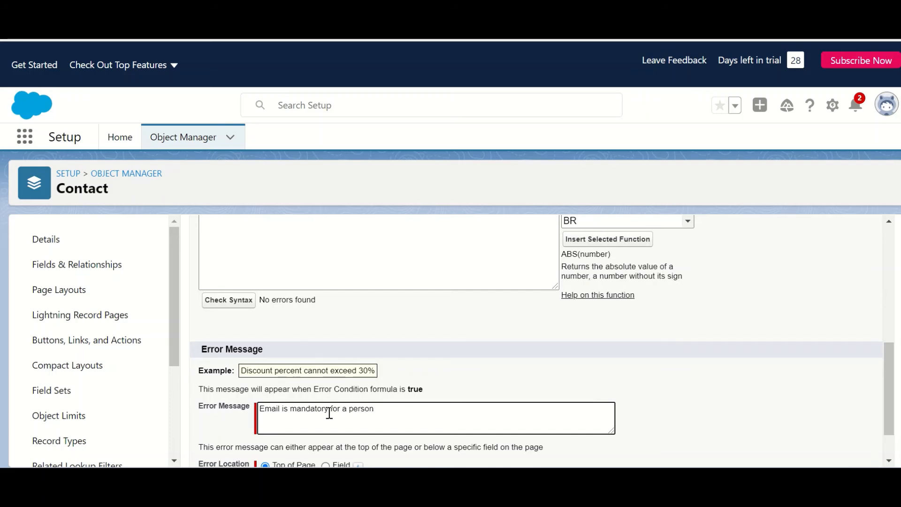
pyautogui.write(' of age >=18')
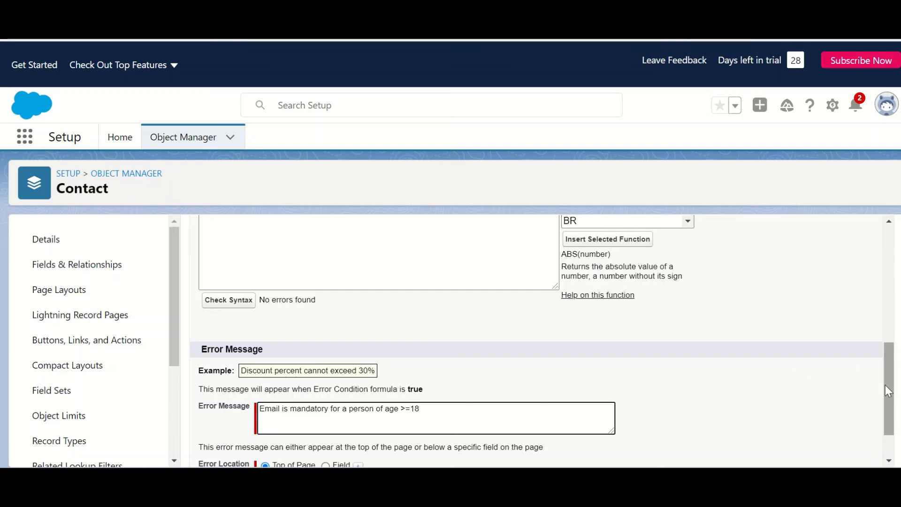
pyautogui.moveTo(887, 392); pyautogui.dragTo(896, 280)
pyautogui.click(411, 280)
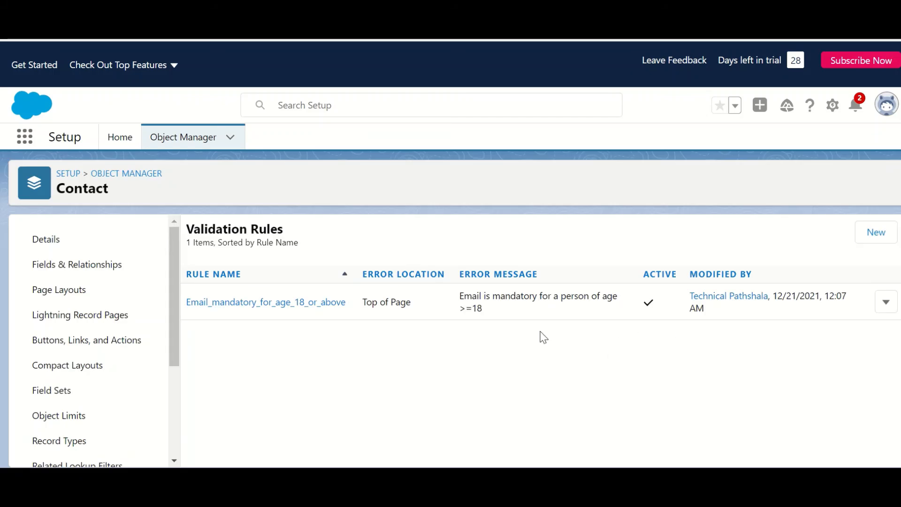
# Step: Switch to the Test app and open the details of the first contact in the Contacts list
pyautogui.click(24, 141)
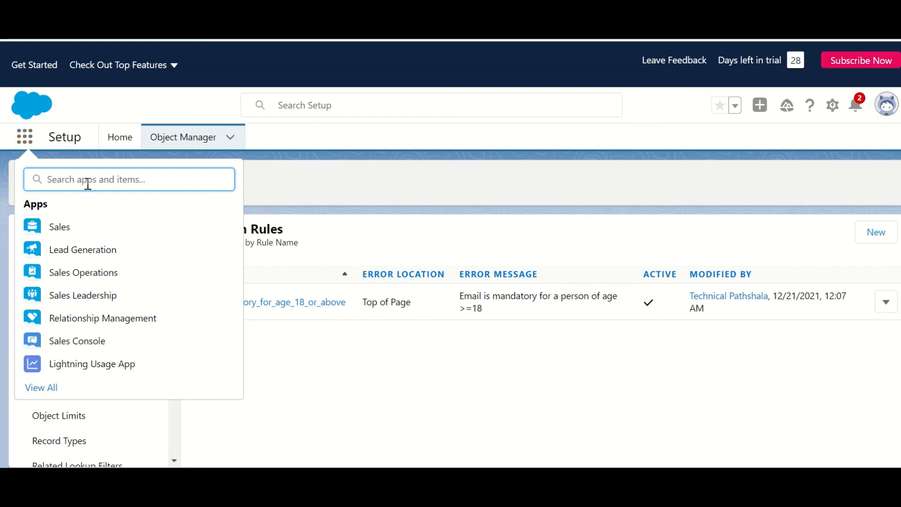
pyautogui.write('Test')
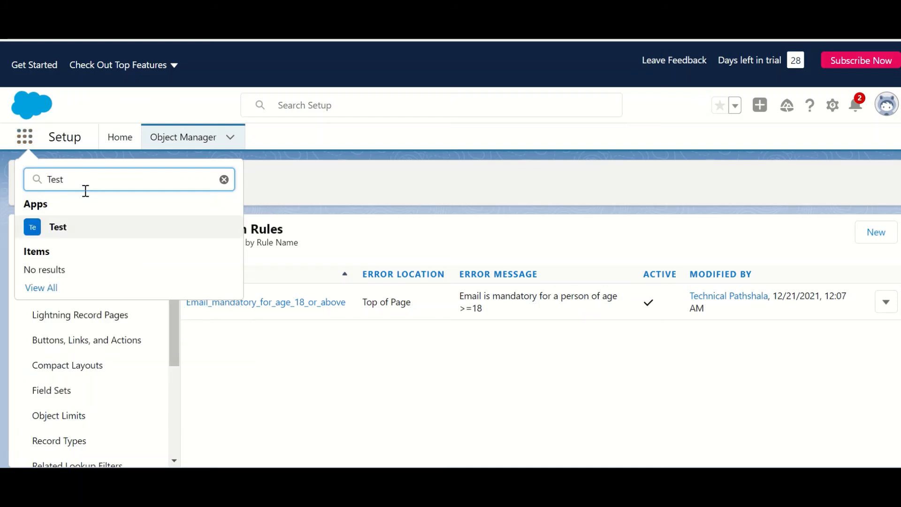
pyautogui.click(65, 233)
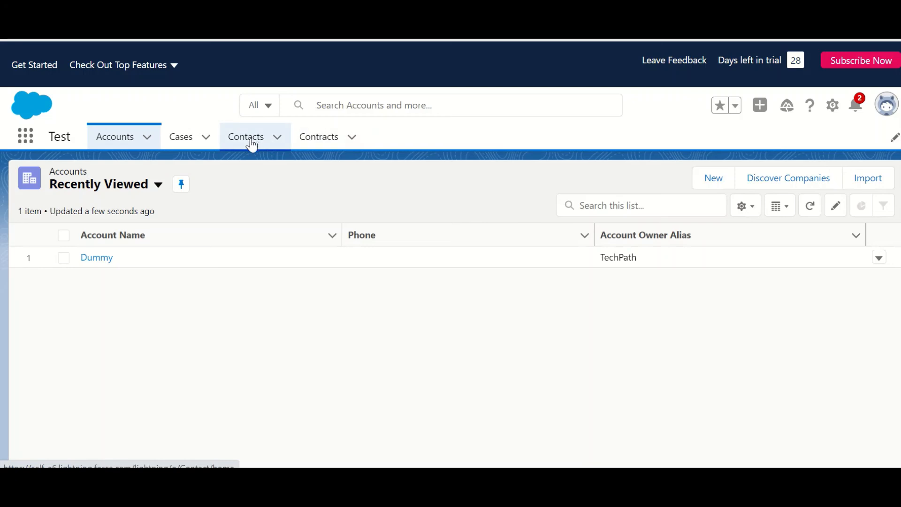
pyautogui.click(251, 142)
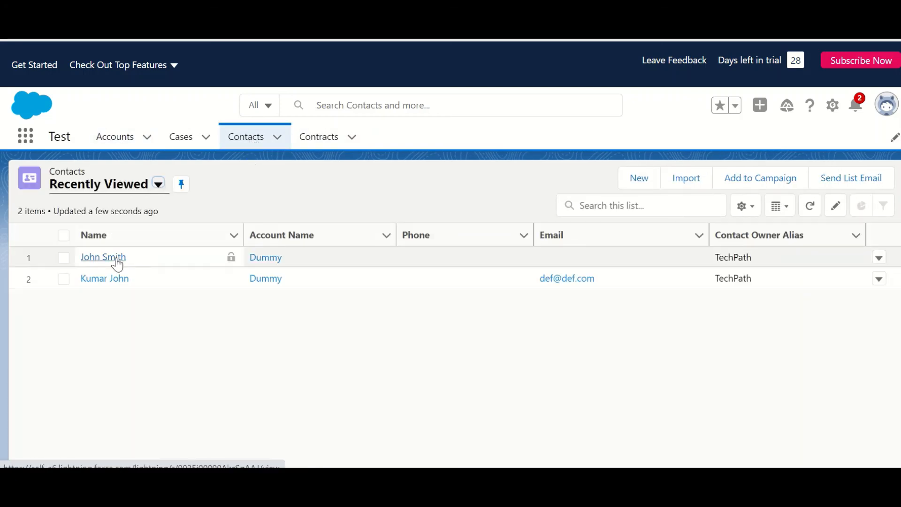
pyautogui.click(117, 258)
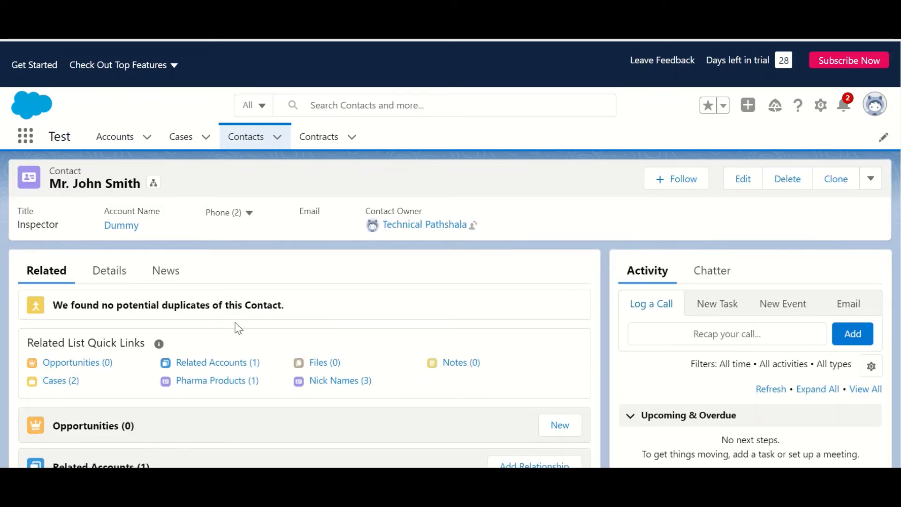
pyautogui.click(105, 280)
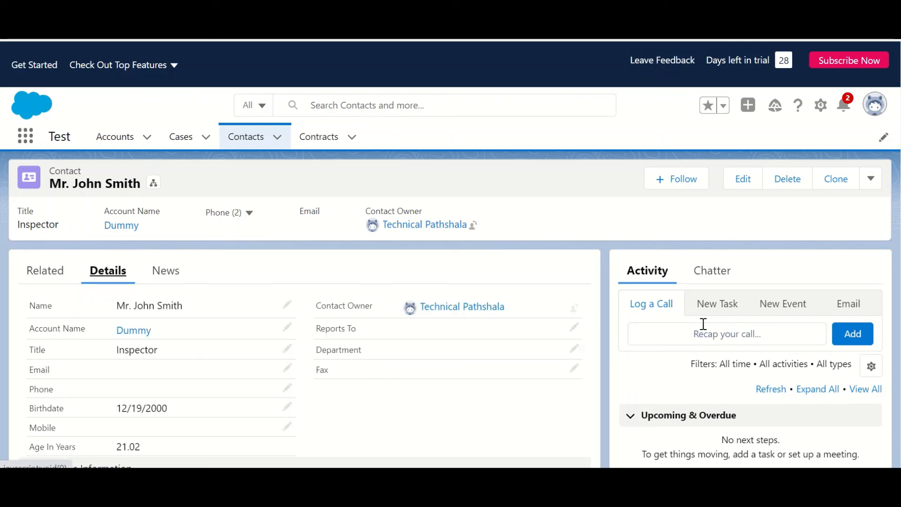
# Step: Fill in the contact's Email field and save the record
pyautogui.scroll(-3, 451, 309)
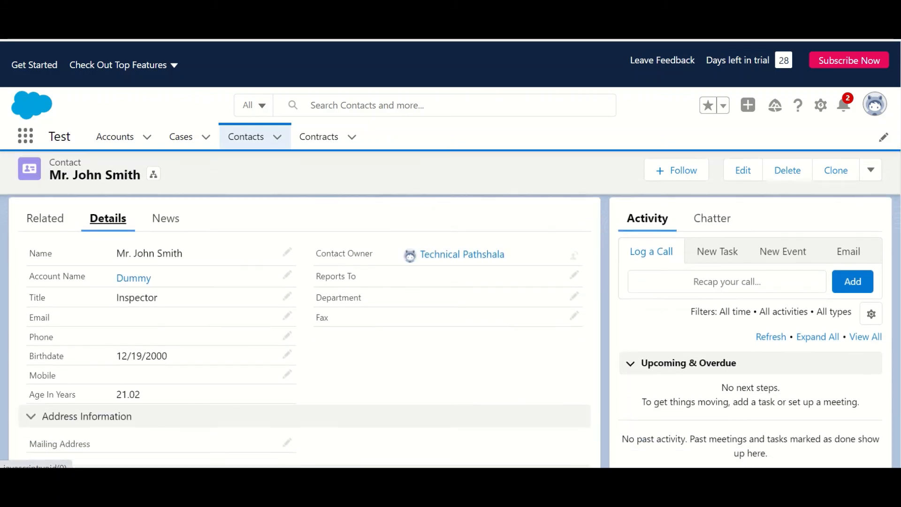
pyautogui.scroll(1, 450, 310)
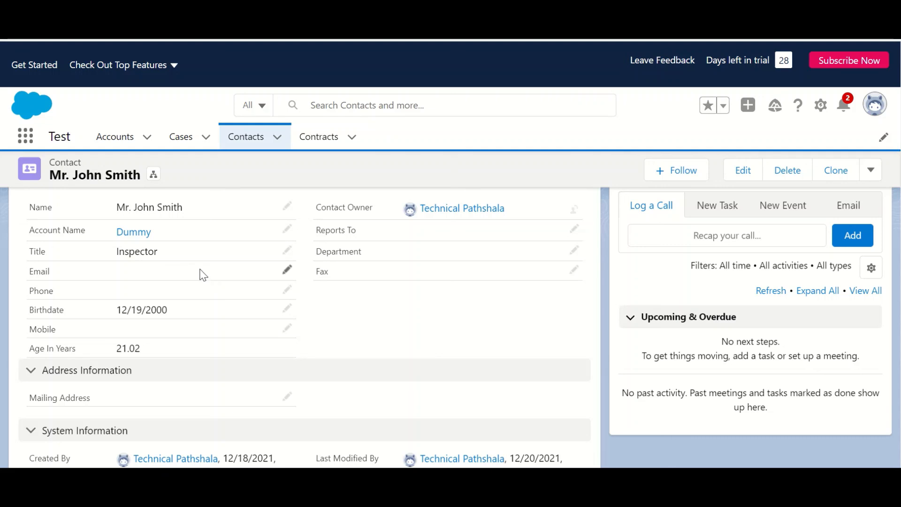
pyautogui.click(286, 269)
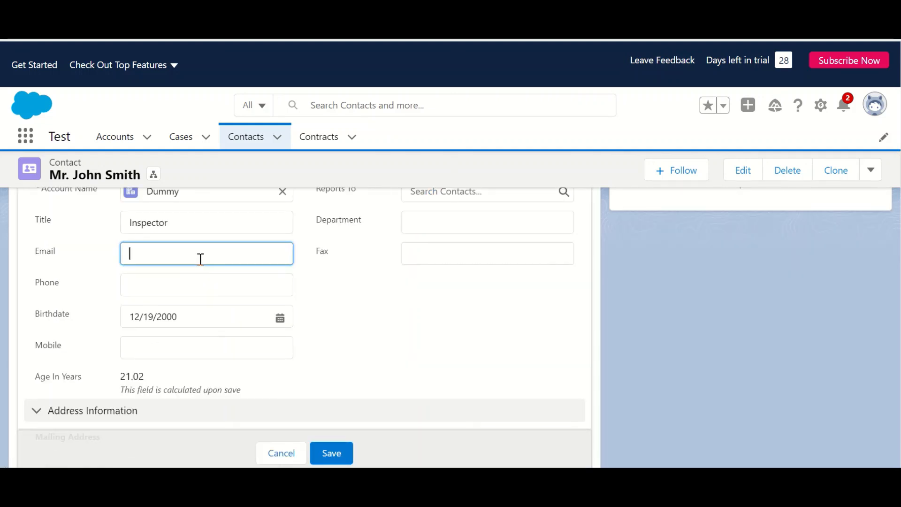
pyautogui.write('abc@abc.com')
pyautogui.click(334, 453)
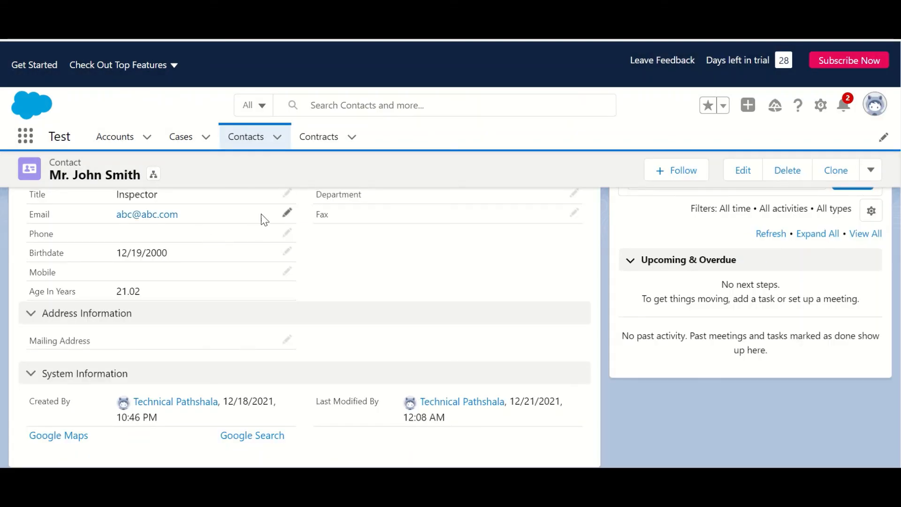
# Step: Try to save the contact with its Email field cleared, and discard the edit
pyautogui.click(286, 215)
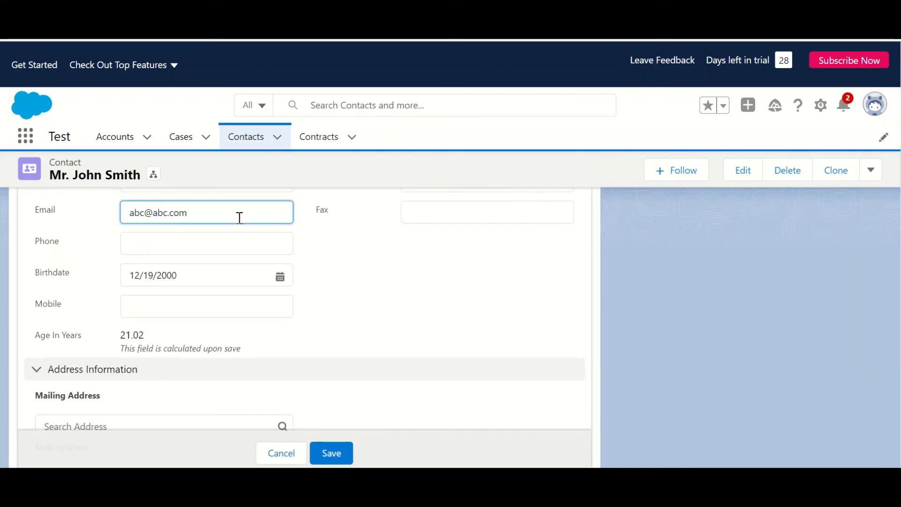
pyautogui.press('BackSpace')
pyautogui.press('BackSpace')
pyautogui.press('BackSpace')
pyautogui.press('BackSpace')
pyautogui.press('BackSpace')
pyautogui.press('BackSpace')
pyautogui.press('BackSpace')
pyautogui.press('BackSpace')
pyautogui.press('BackSpace')
pyautogui.press('BackSpace')
pyautogui.click(193, 251)
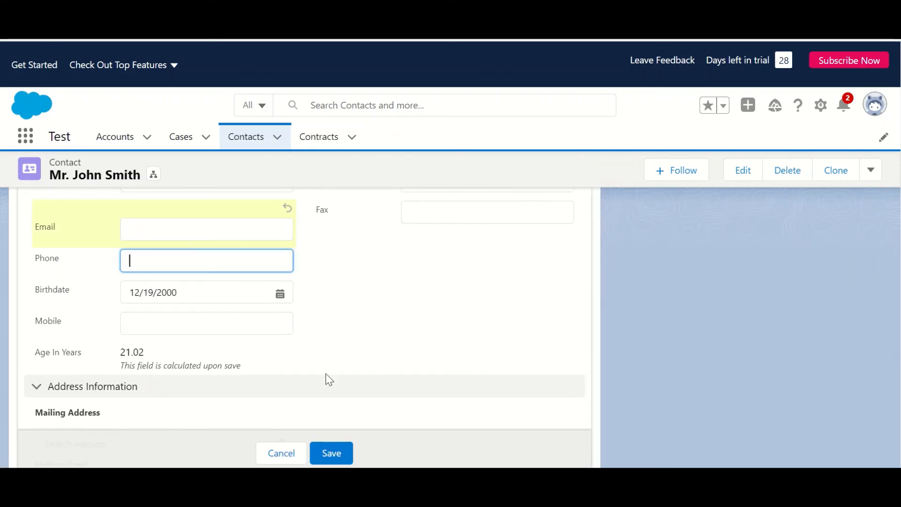
pyautogui.click(332, 452)
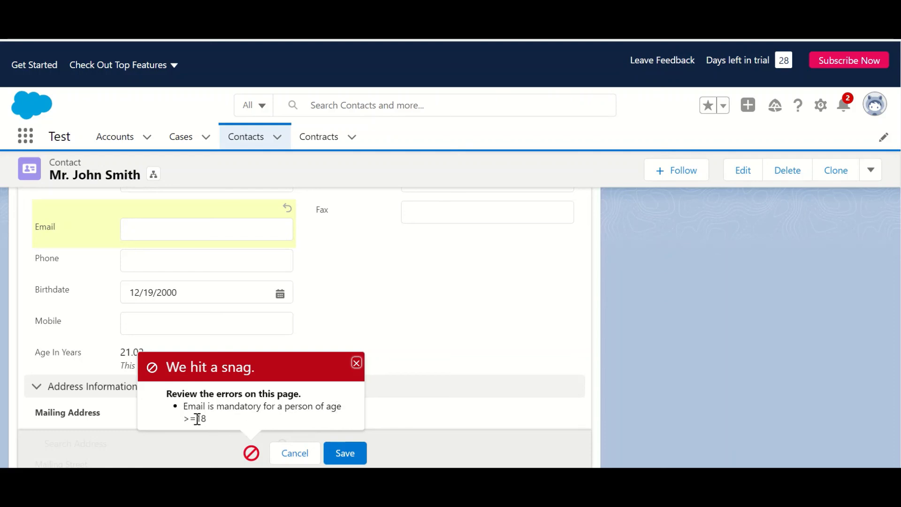
pyautogui.click(297, 454)
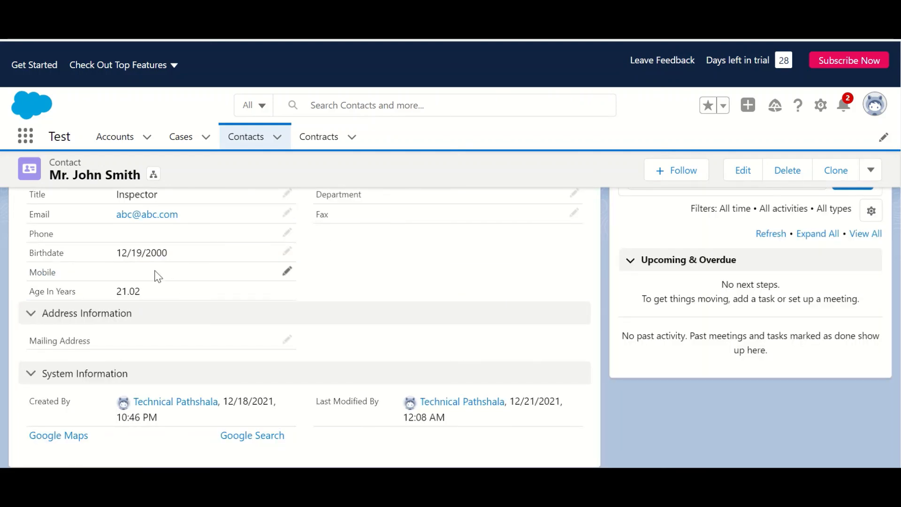
# Step: Edit the contact again and clear its Email field completely
pyautogui.click(287, 220)
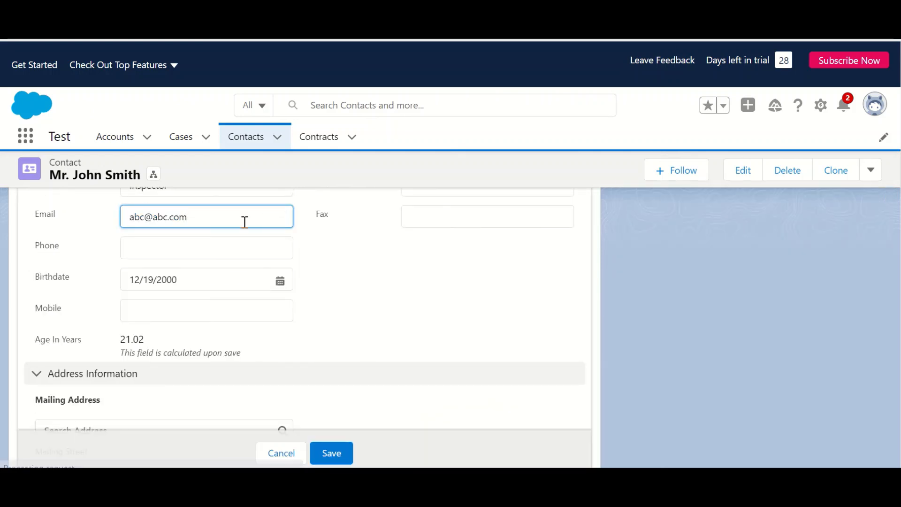
pyautogui.press('BackSpace')
pyautogui.press('BackSpace')
pyautogui.press('BackSpace')
pyautogui.press('BackSpace')
pyautogui.press('BackSpace')
pyautogui.press('BackSpace')
pyautogui.press('BackSpace')
pyautogui.press('BackSpace')
pyautogui.press('BackSpace')
pyautogui.press('BackSpace')
pyautogui.press('BackSpace')
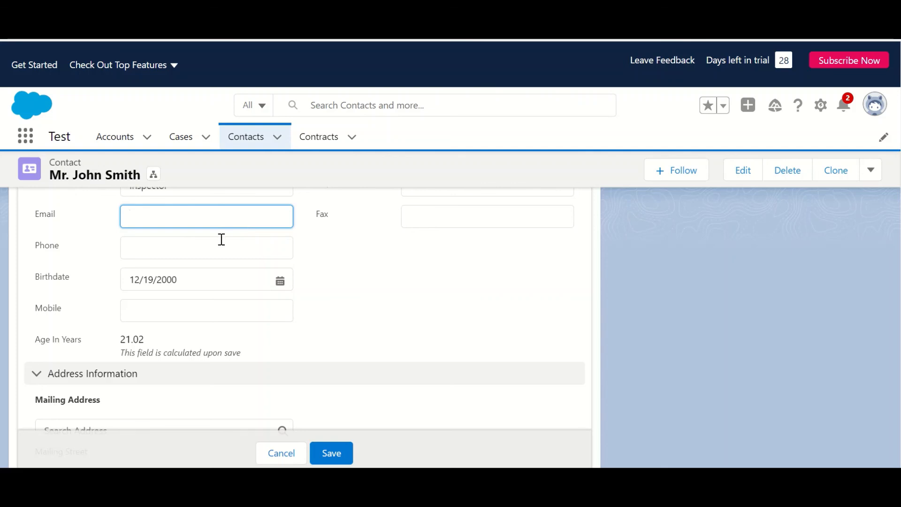
pyautogui.click(196, 249)
# Step: Change the year of the contact's Birthdate so that the contact is under 18, and save the record
pyautogui.click(219, 292)
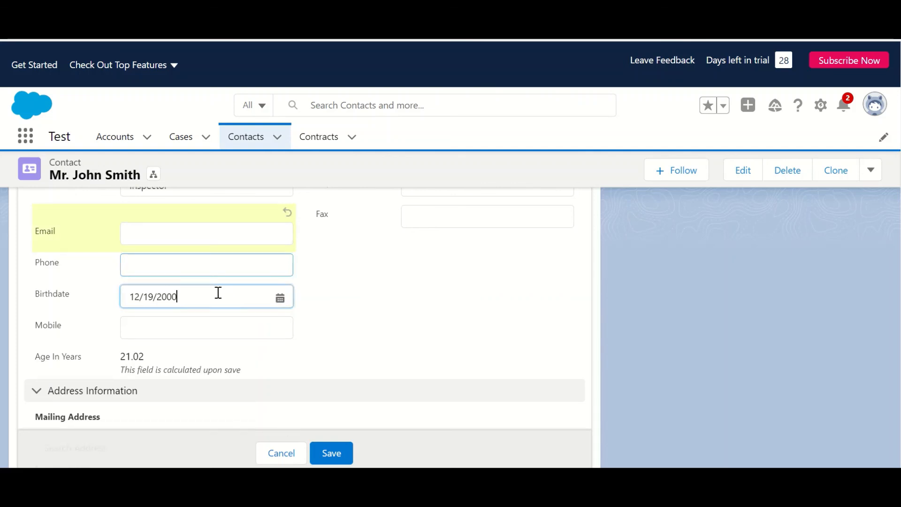
pyautogui.press('BackSpace')
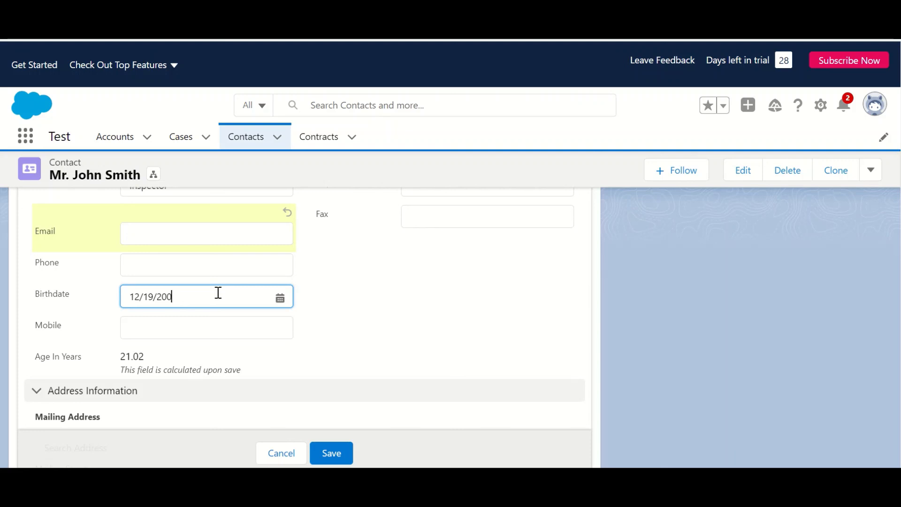
pyautogui.click(176, 322)
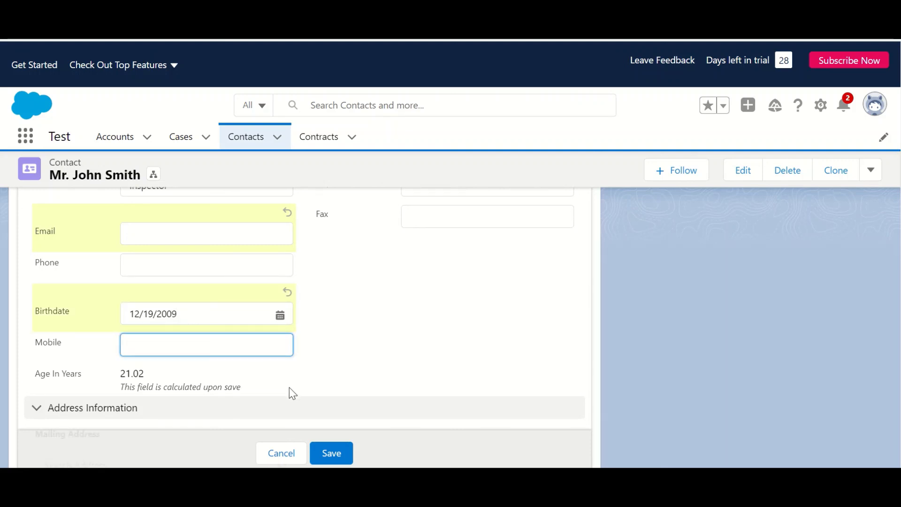
pyautogui.click(332, 453)
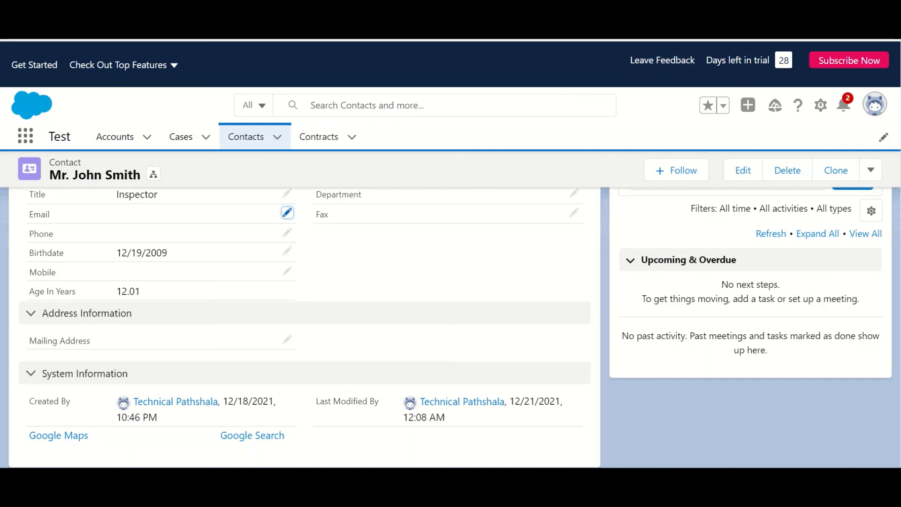
pyautogui.scroll(1, 451, 327)
pyautogui.scroll(-1, 450, 327)
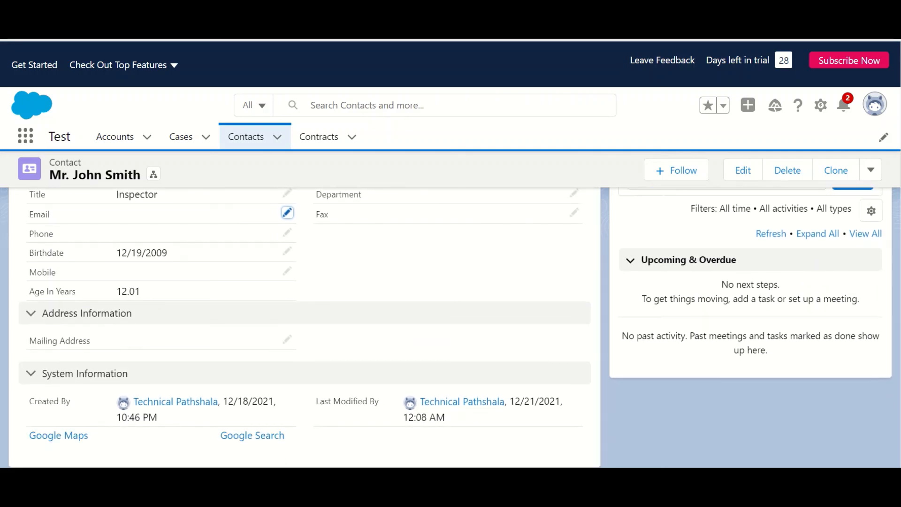